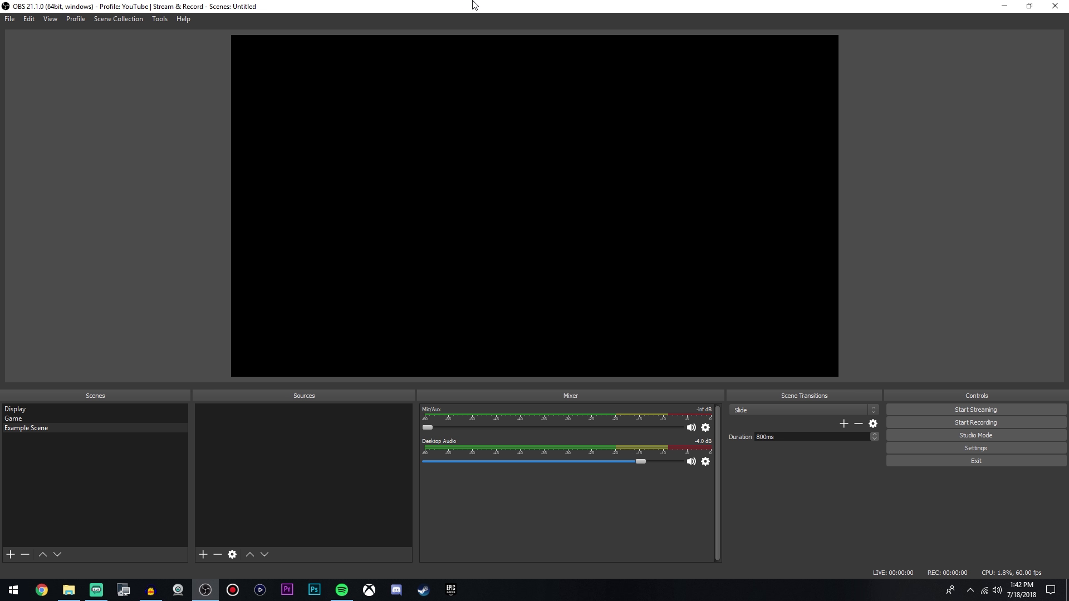
drag(473, 5, 527, 4)
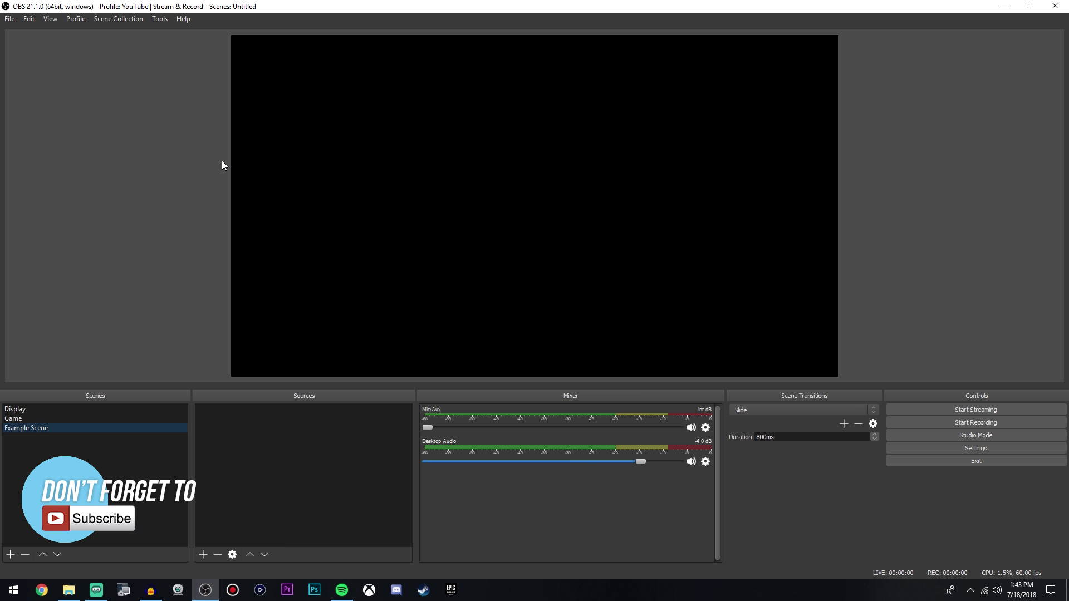
drag(344, 5, 484, 2)
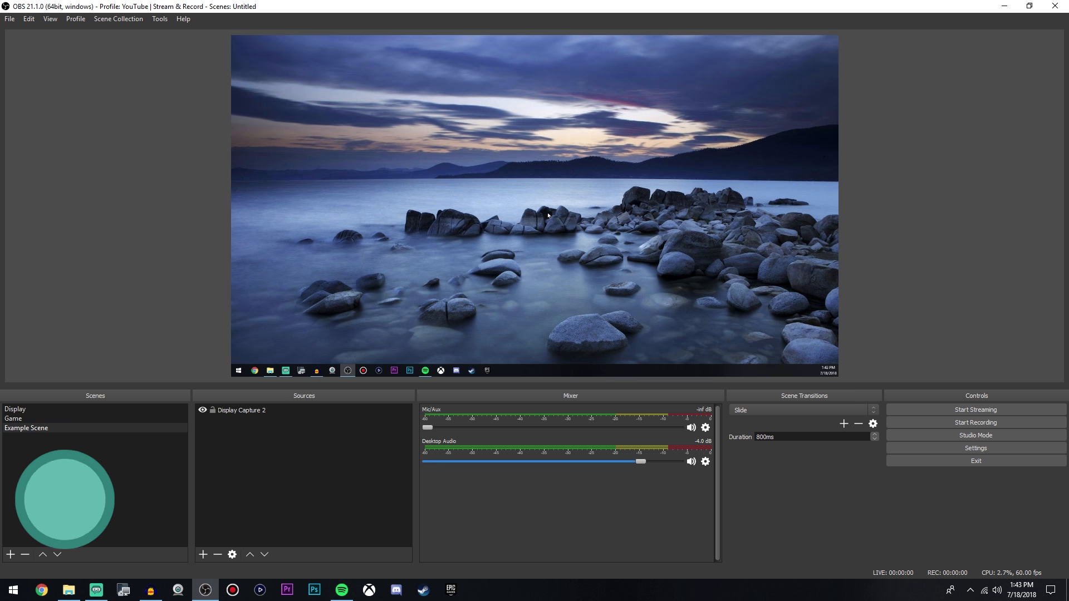
drag(255, 174, 421, 215)
Add a Browser source to the Example Scene, keeping its default name.
click(266, 475)
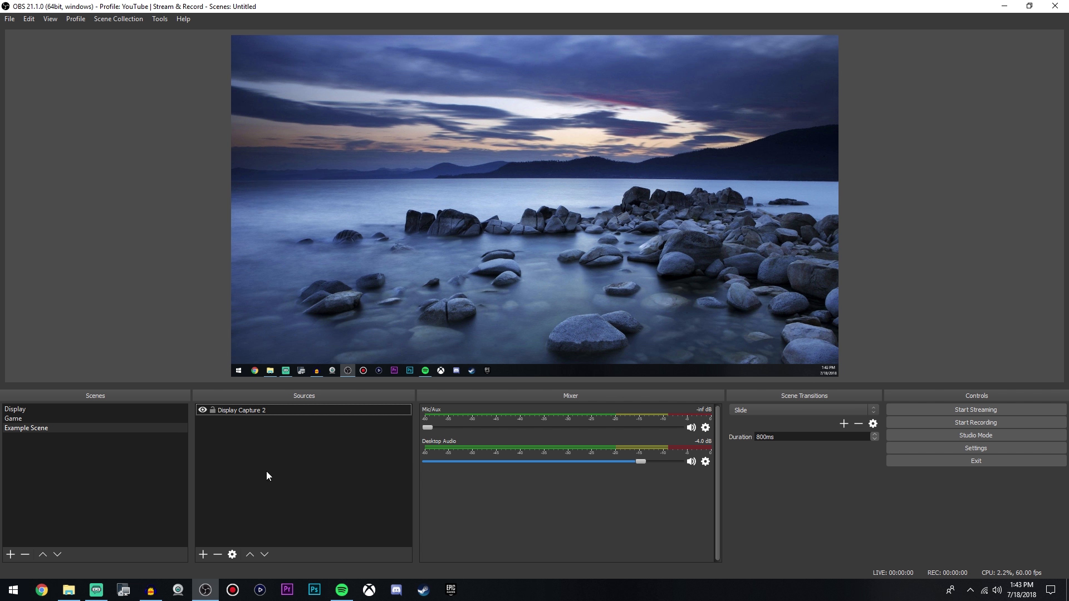
right_click(243, 454)
click(203, 554)
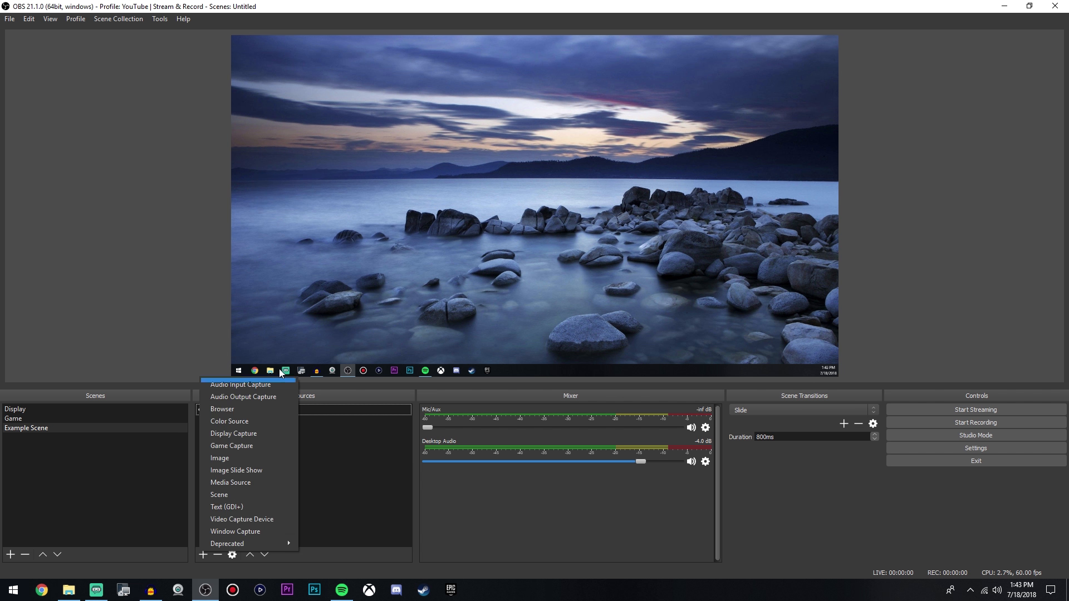
click(242, 409)
click(571, 369)
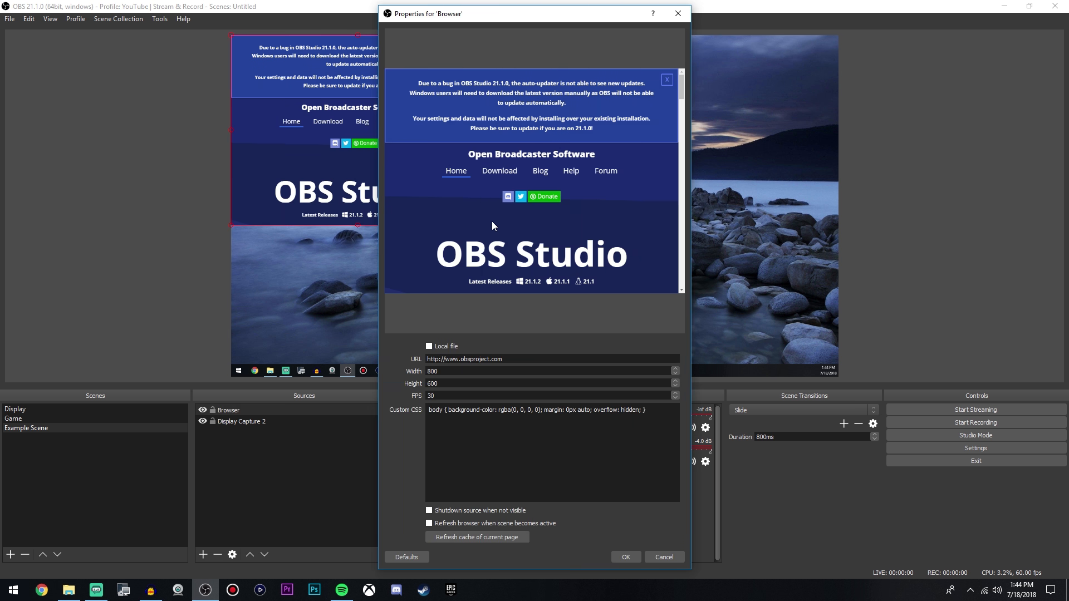
mouse_move(483, 7)
mouse_down()
mouse_move(494, 21)
mouse_move(635, 20)
mouse_move(478, 17)
mouse_up()
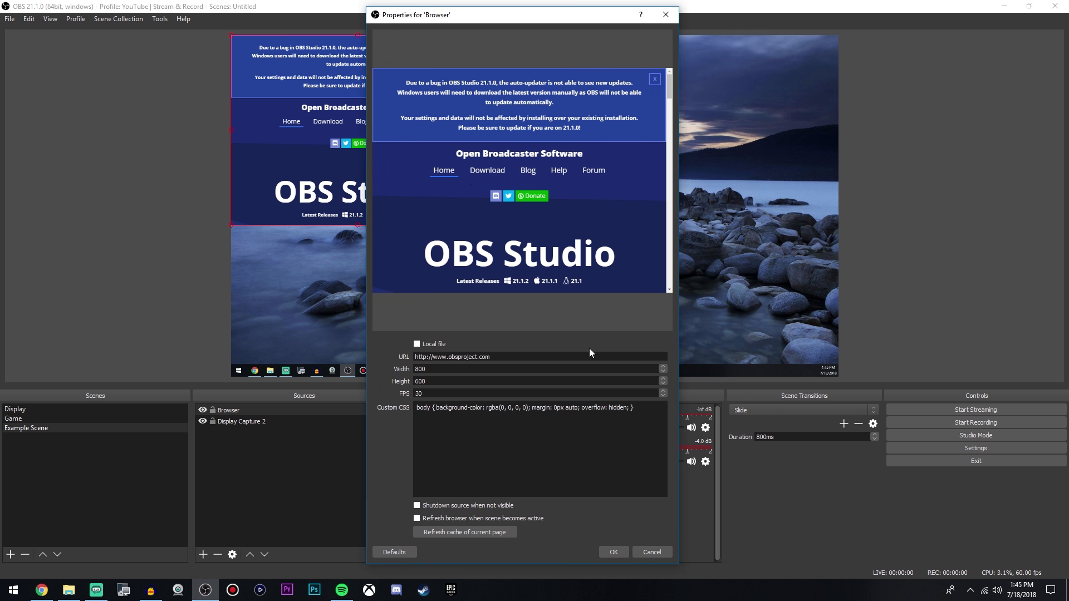
Switch to Chrome and open livecounts.net.
click(42, 590)
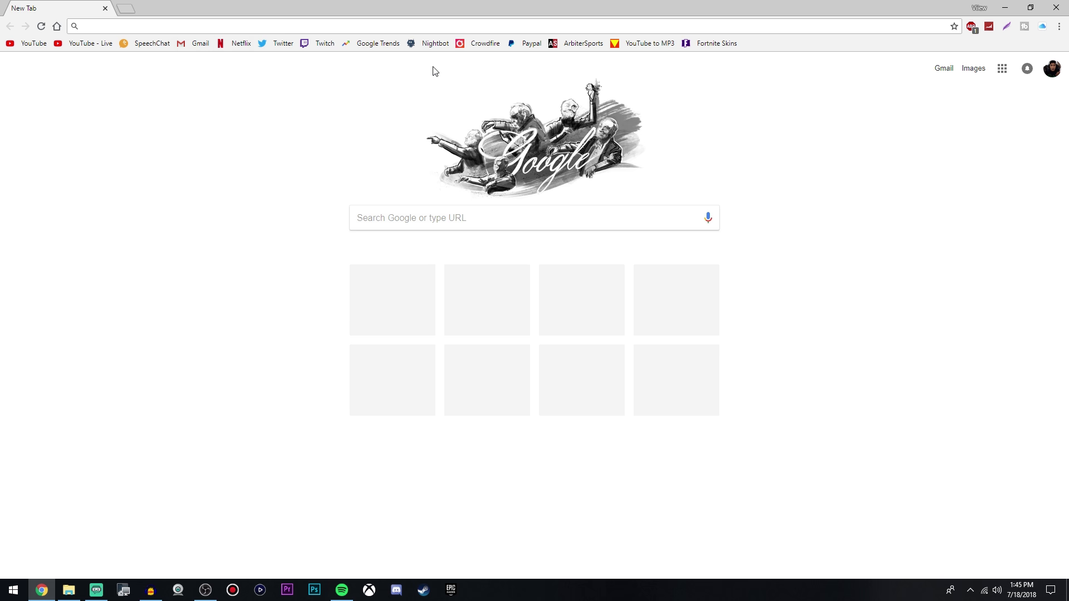
text(livecounts.net)
key(Return)
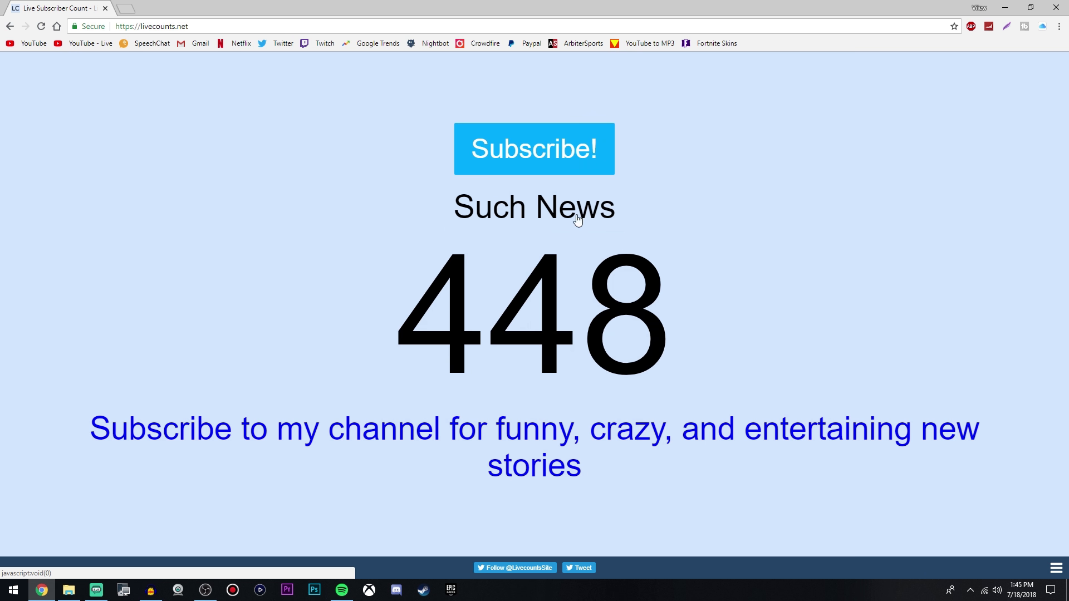
Try to look up the live subscriber count by entering the channel's name.
click(524, 216)
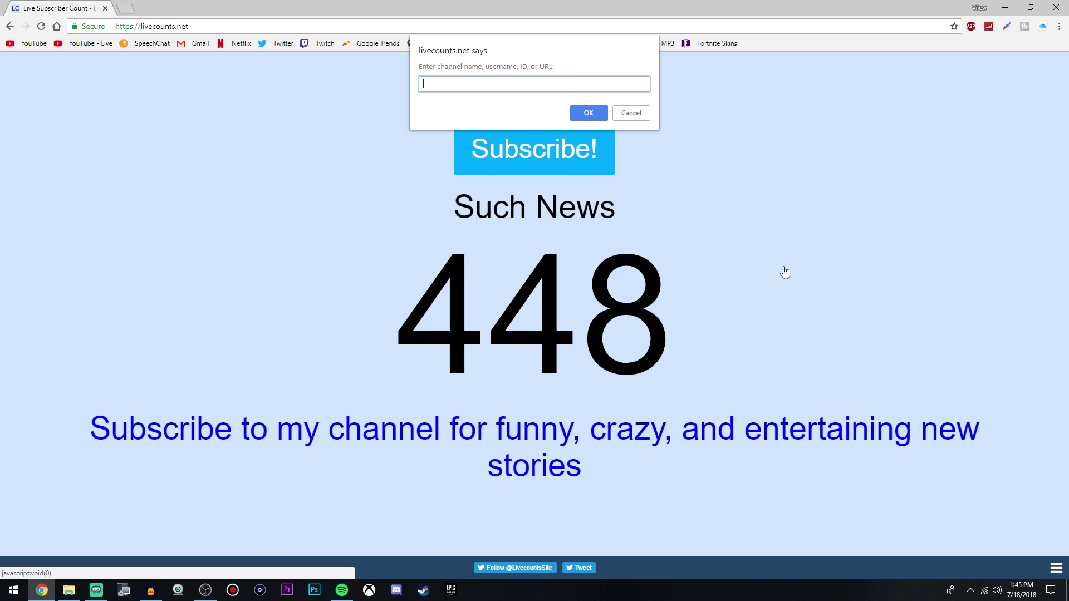
drag(472, 67, 577, 69)
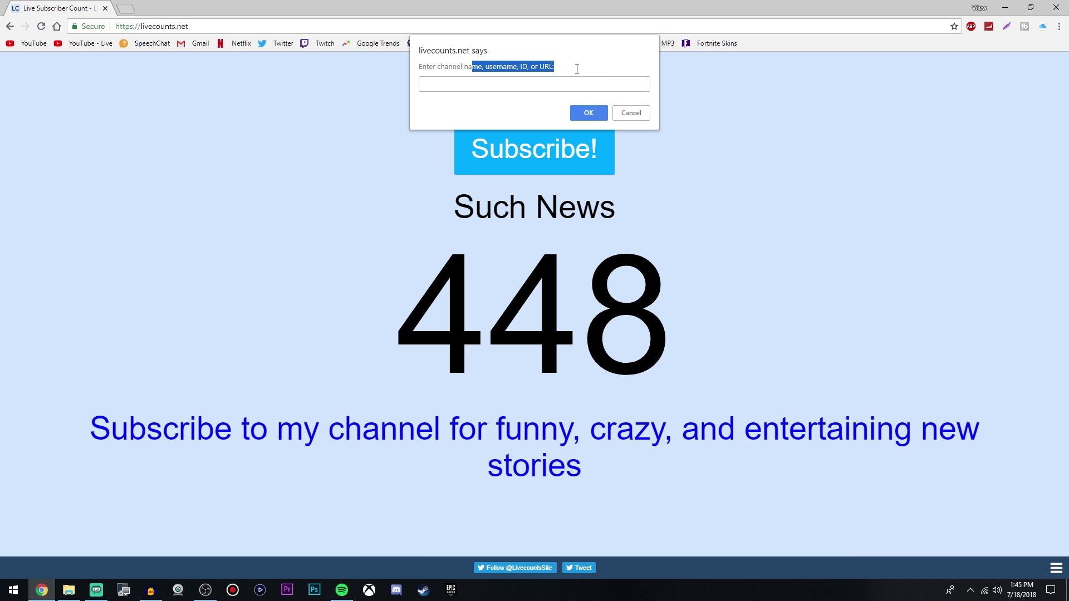
click(505, 87)
key(Return)
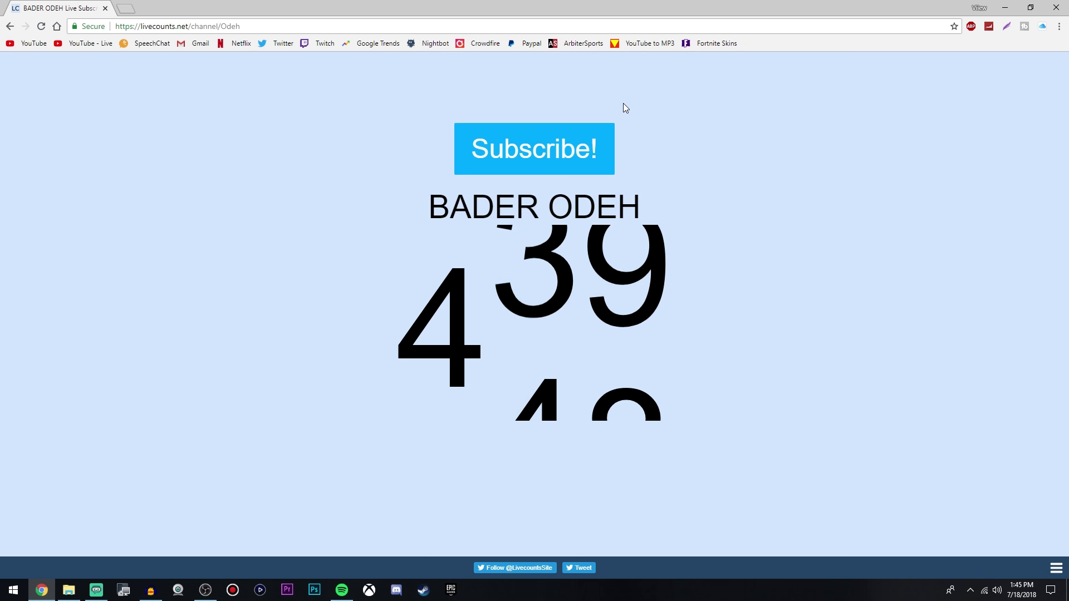
Open the YouTube channel page in a separate tab, copy its address and close that tab.
middle_click(35, 45)
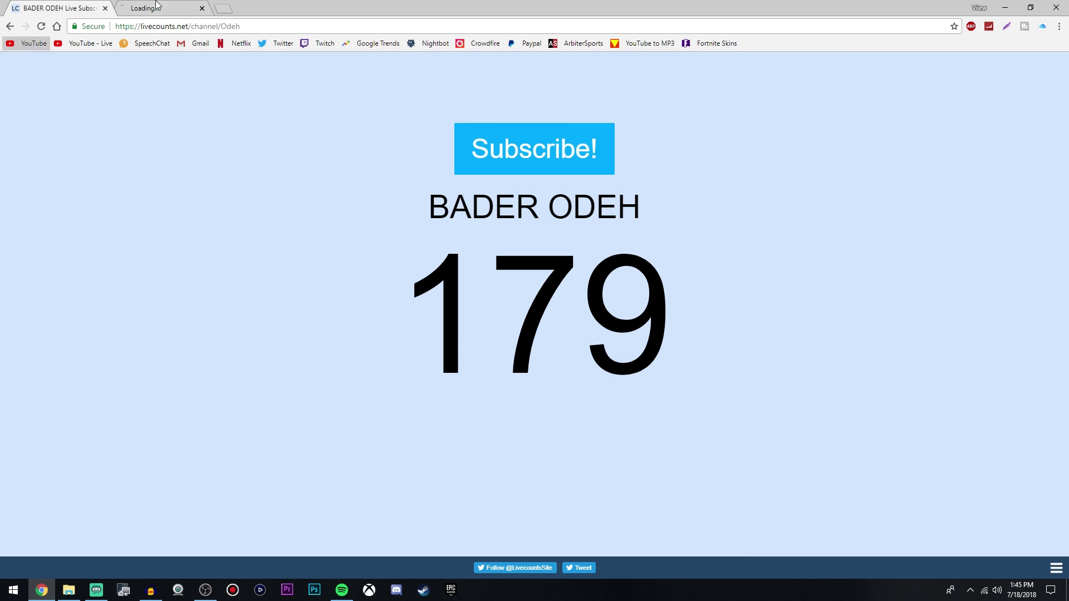
click(157, 8)
click(216, 27)
key(ctrl+c)
click(213, 9)
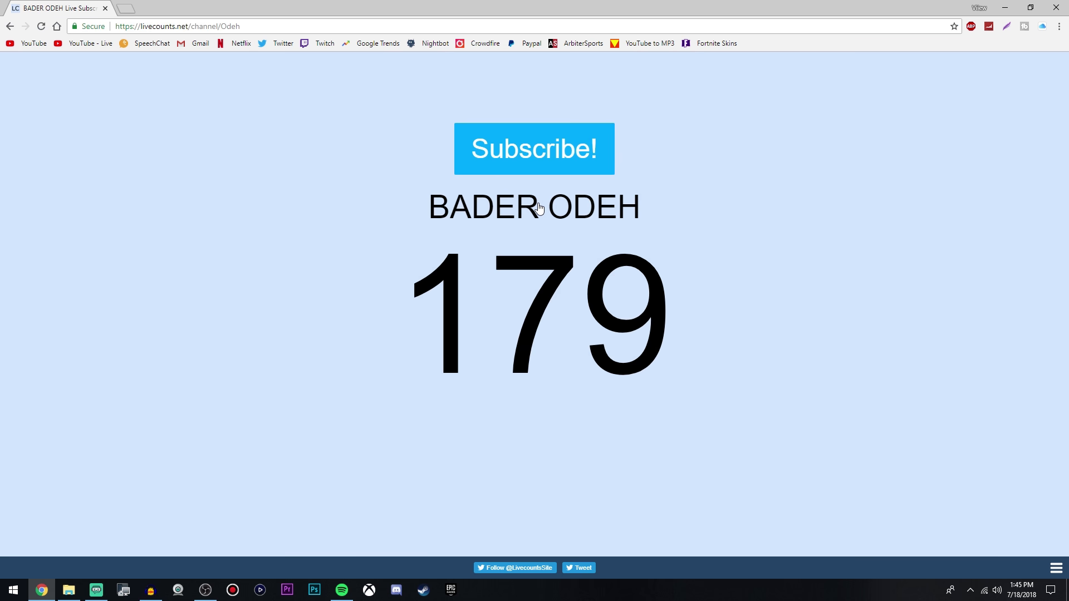
Load the channel's live subscriber count on livecounts.net using the copied channel URL.
click(535, 207)
key(ctrl+v)
click(585, 111)
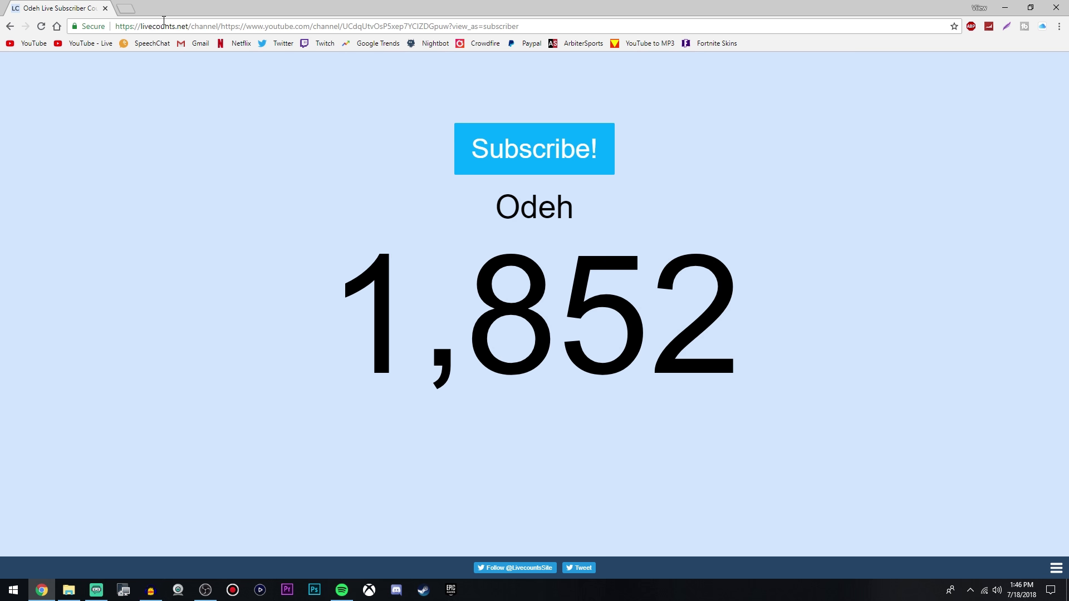
Copy the live count page's address and set it as the URL of the Browser source in OBS.
click(171, 21)
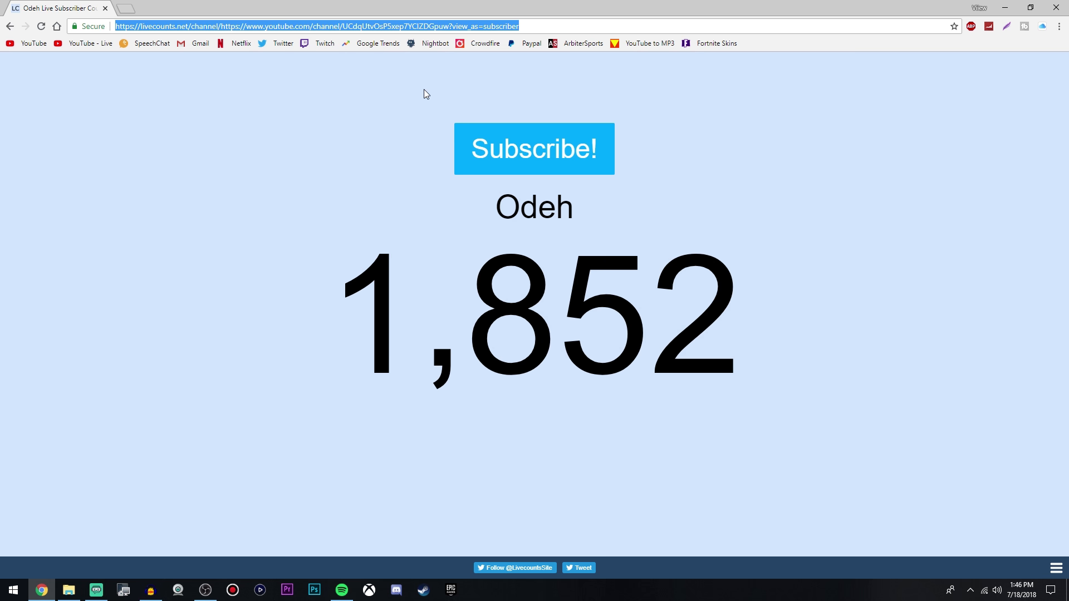
click(1004, 7)
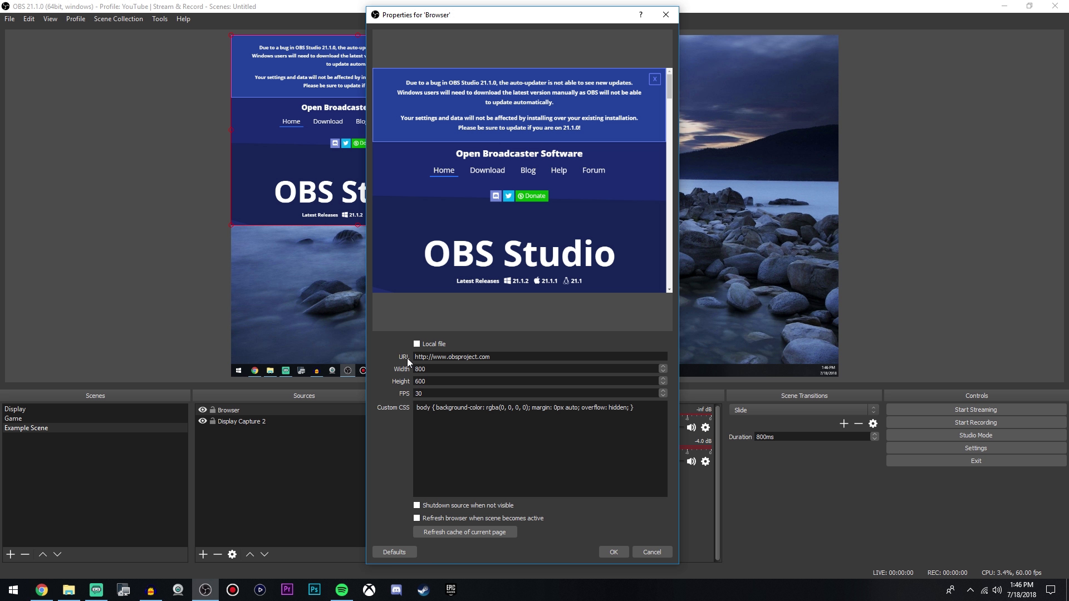
triple_click(446, 356)
key(BackSpace)
key(ctrl+v)
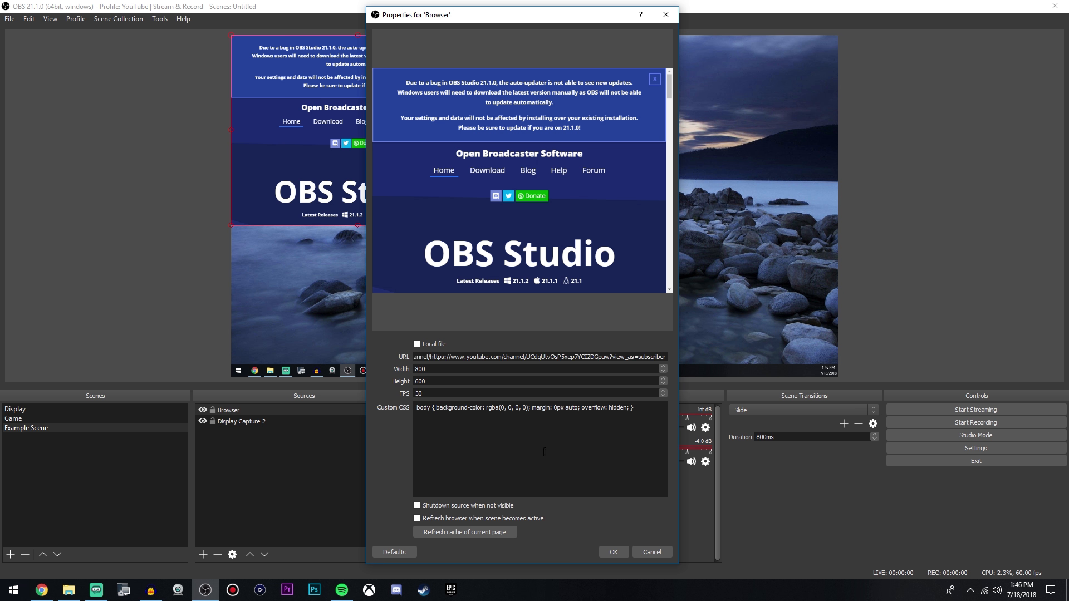
click(615, 552)
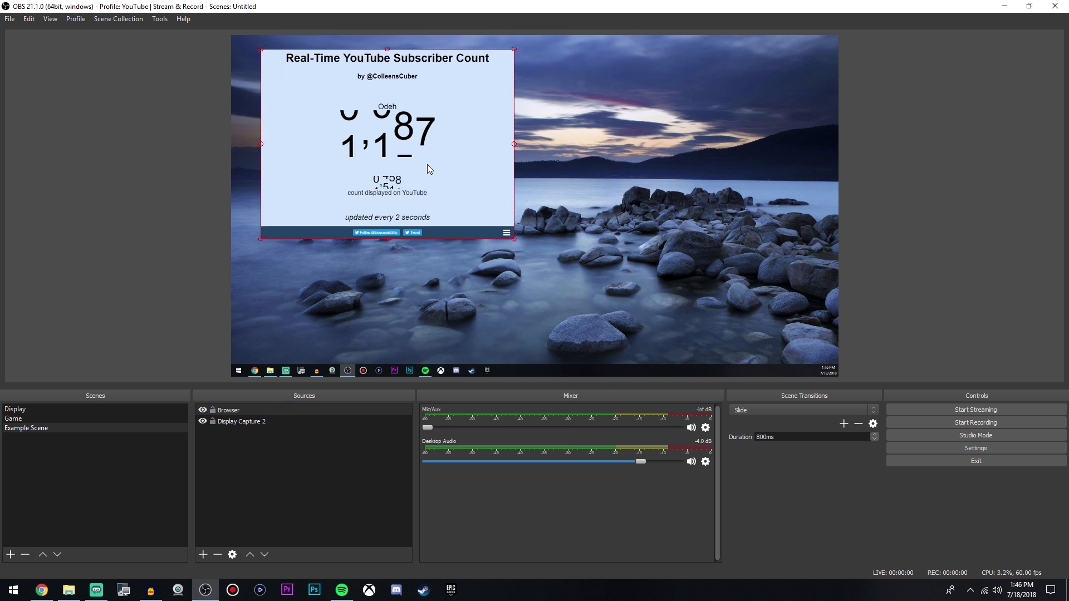
Snap the Browser source to the canvas's upper-left corner and set it to fill the whole canvas at 60 FPS.
drag(429, 167, 382, 146)
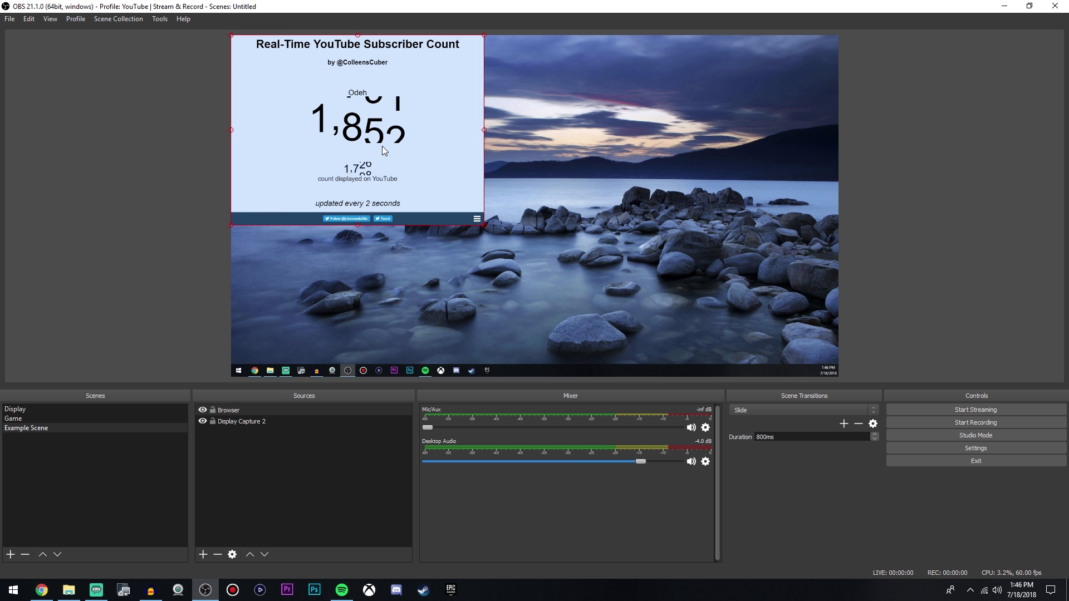
double_click(235, 412)
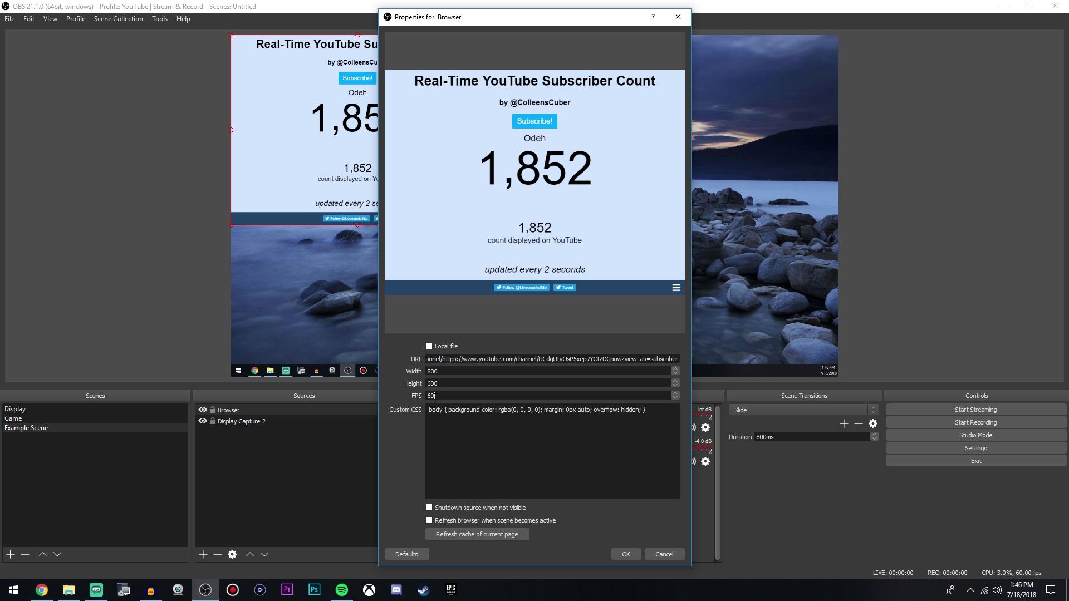
double_click(446, 371)
click(626, 554)
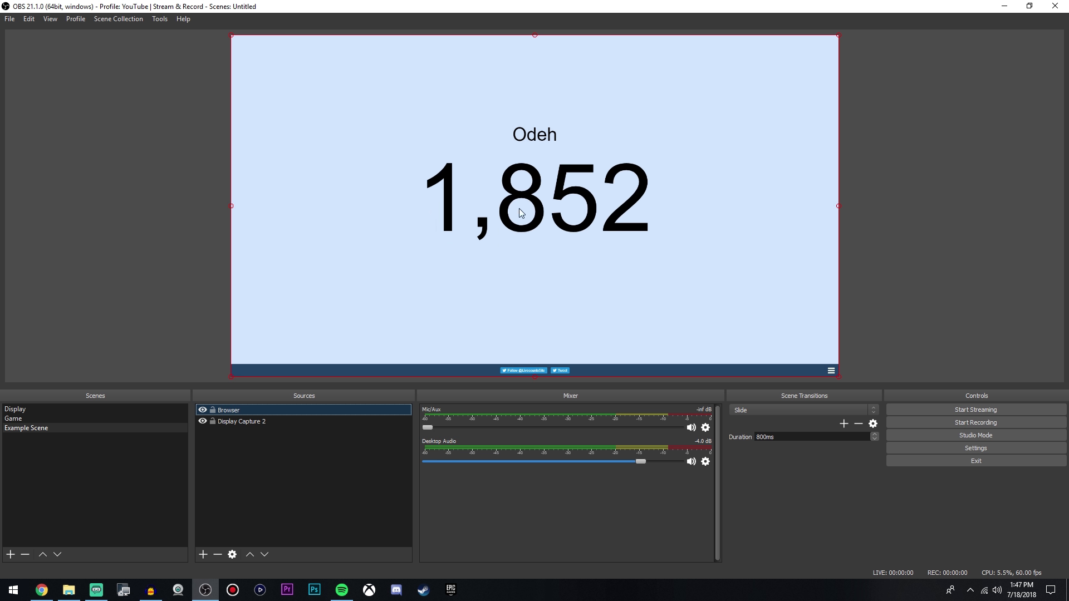
Crop the Browser source down to just the subscriber number and place it in the lower-left part of the canvas.
drag(838, 375, 660, 245)
drag(231, 35, 408, 150)
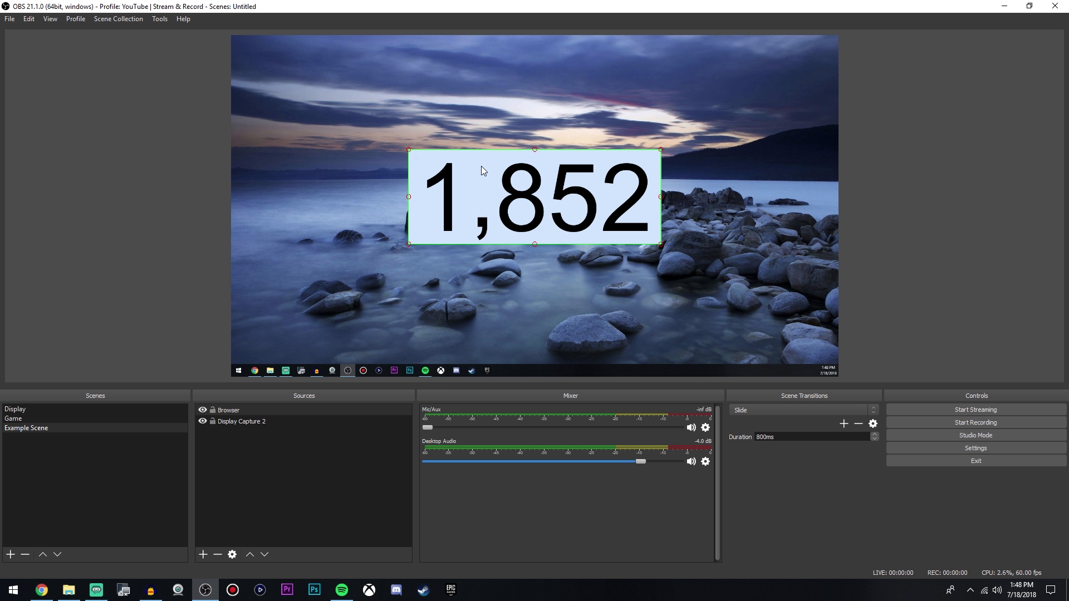
mouse_move(409, 245)
mouse_down()
mouse_move(430, 241)
mouse_move(420, 242)
mouse_up()
drag(562, 235, 403, 310)
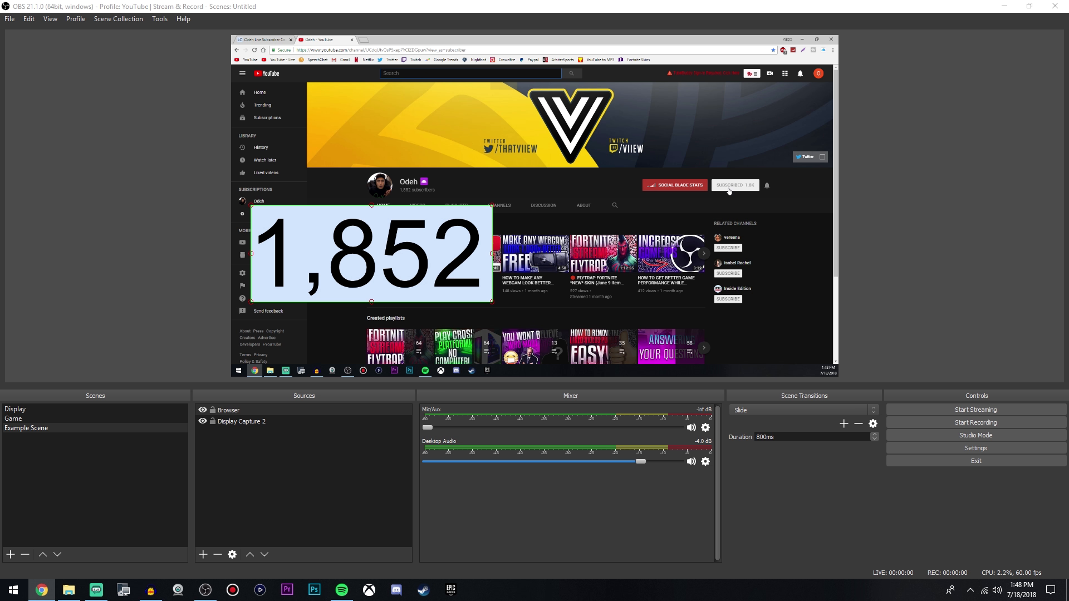
Test the live counter by unsubscribing from the channel on YouTube, and return to OBS with the browser closed.
click(728, 187)
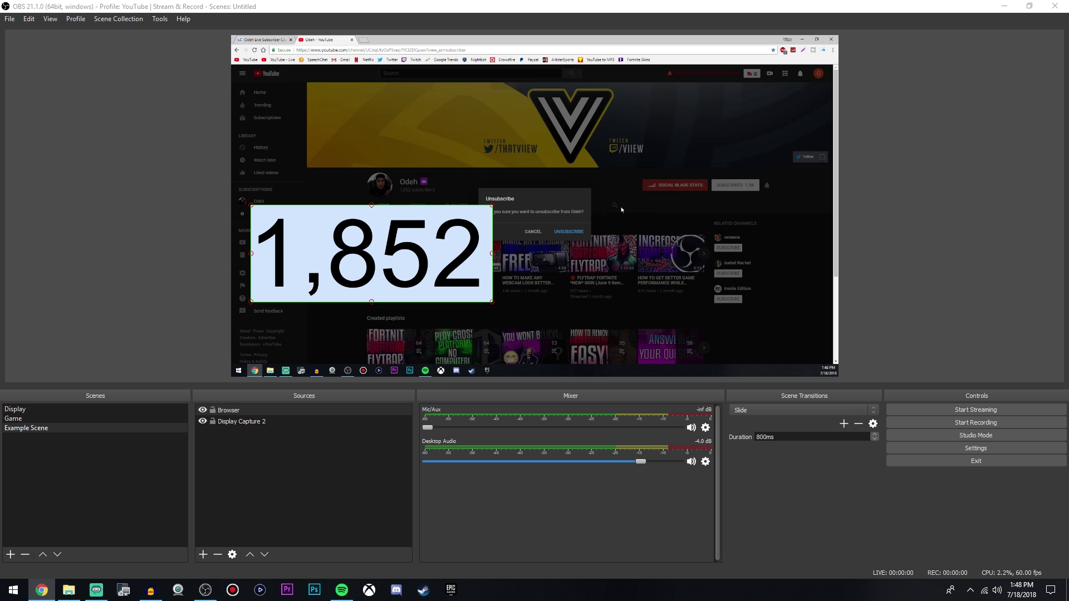
click(562, 232)
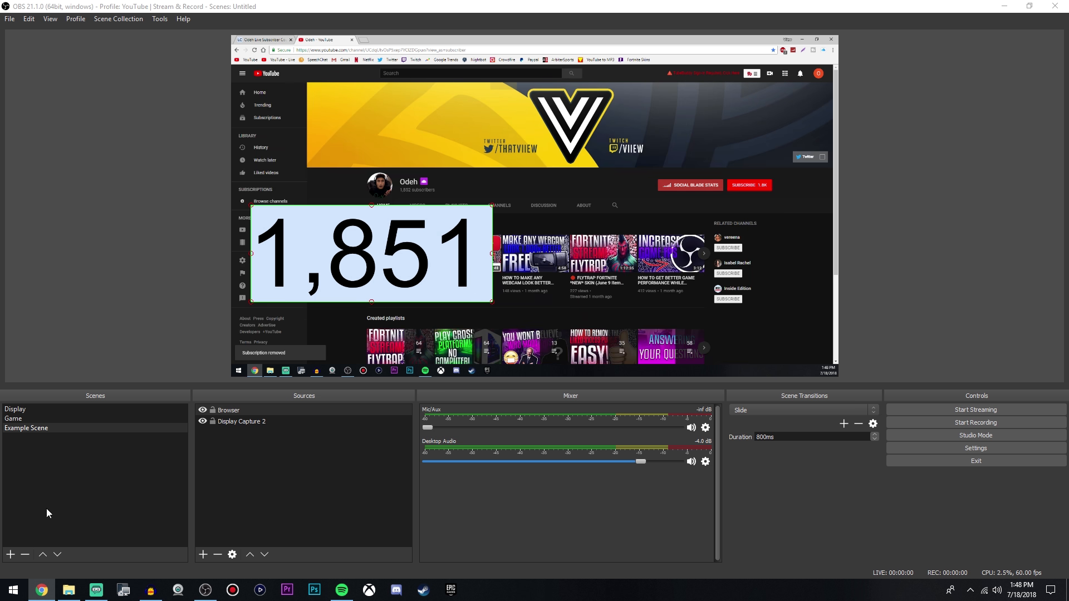
drag(604, 62, 566, 35)
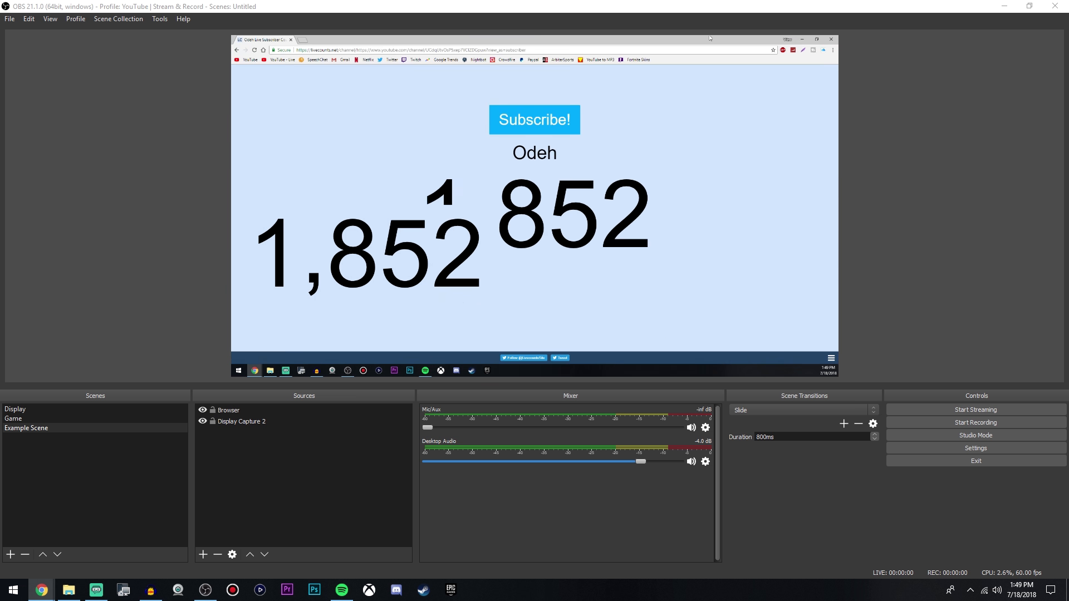
click(831, 39)
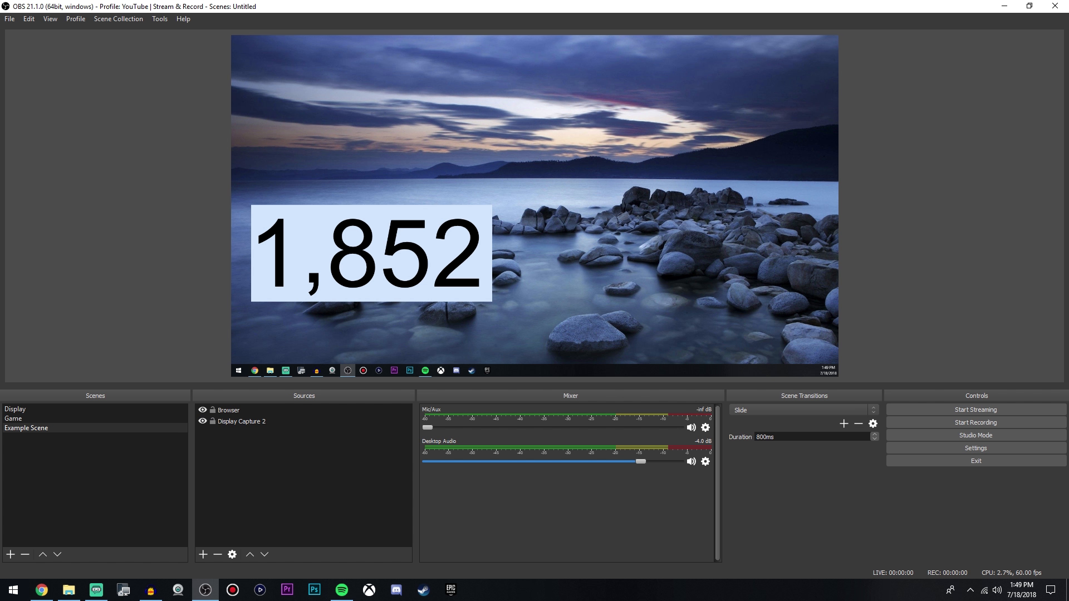
key(alt+Tab)
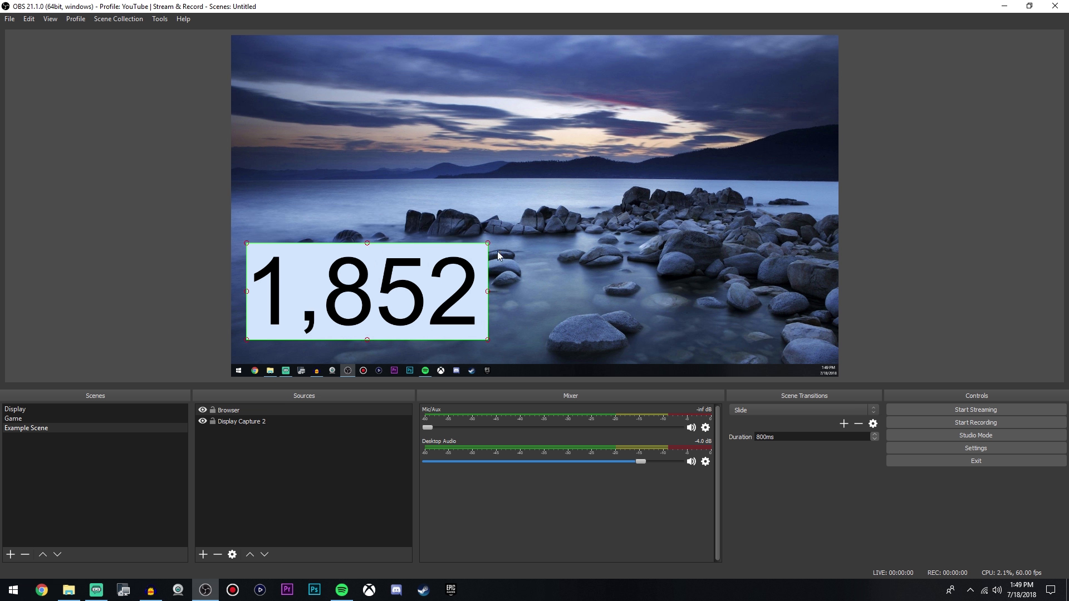
Resize the cropped subscriber counter to a smaller overlay and reposition it on the canvas's left side.
drag(487, 243, 296, 364)
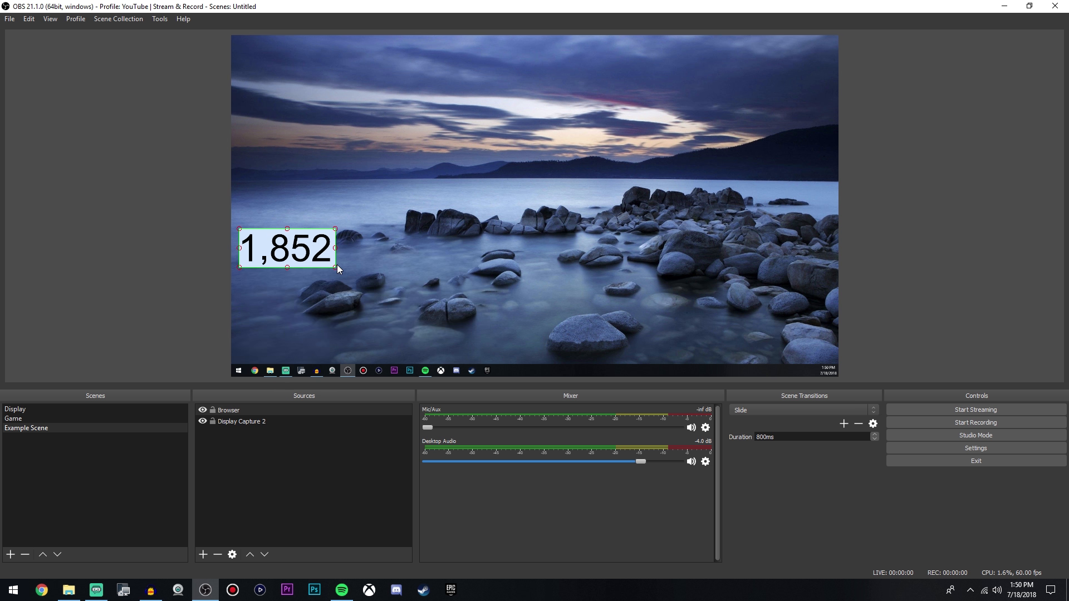
drag(336, 265, 420, 300)
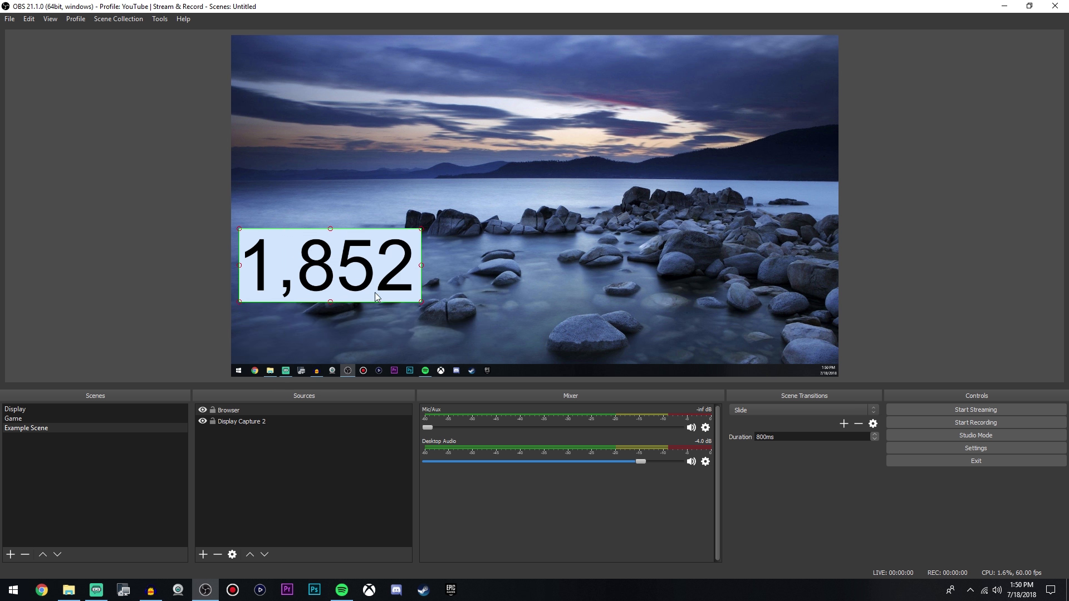
drag(371, 274, 461, 185)
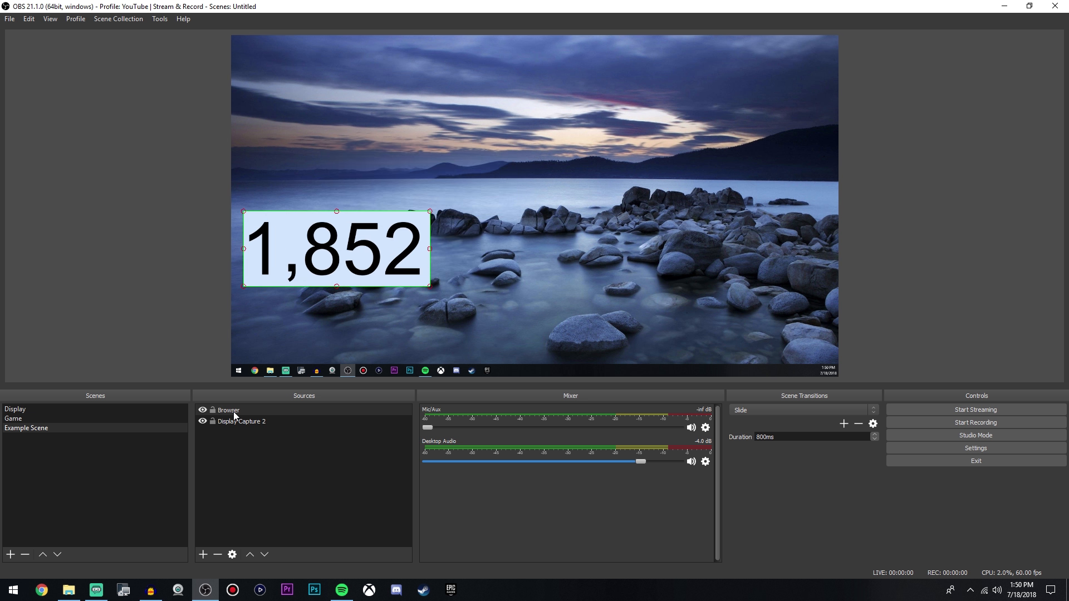
Add a Color Key effect filter to the Browser source.
right_click(234, 412)
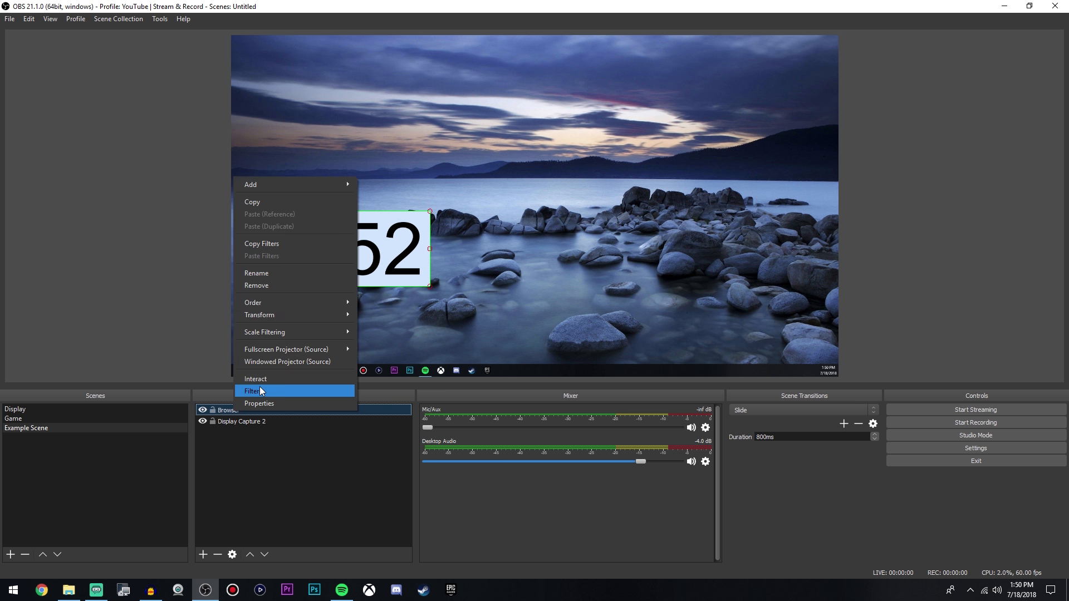
click(259, 389)
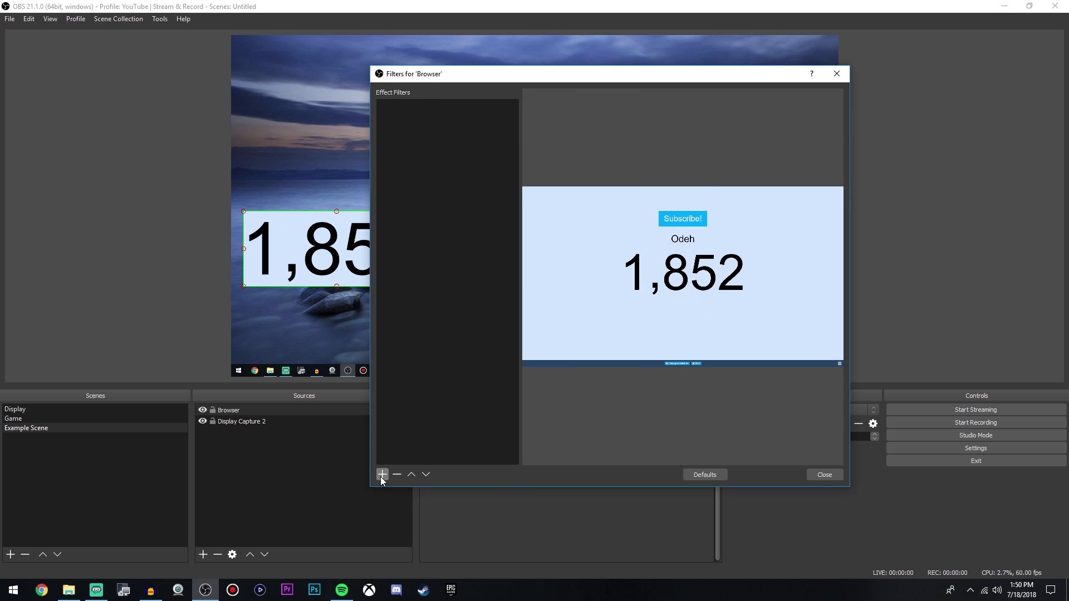
click(382, 477)
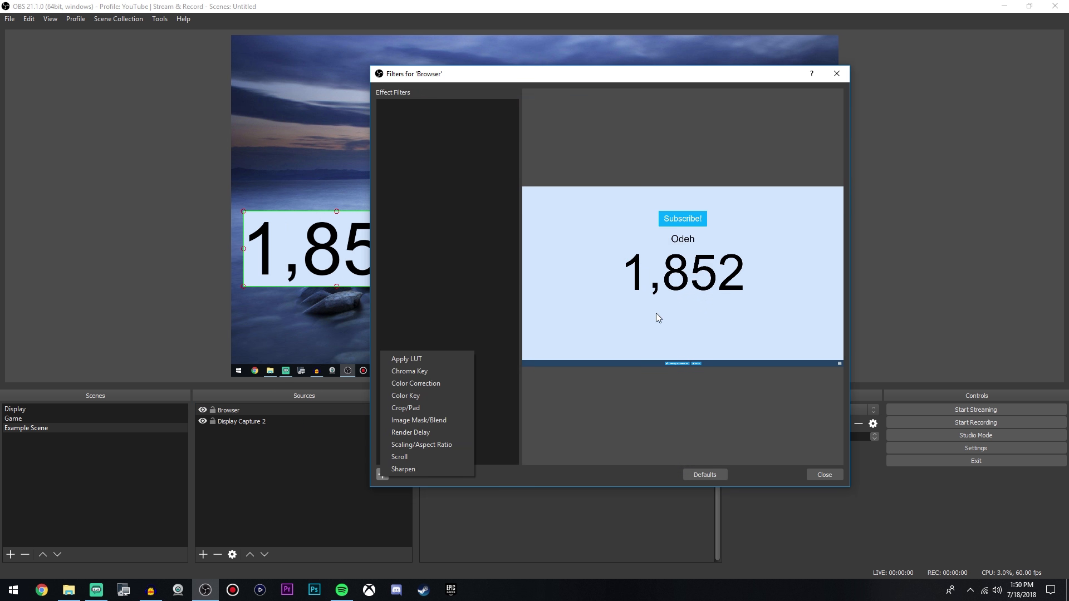
click(412, 395)
click(587, 302)
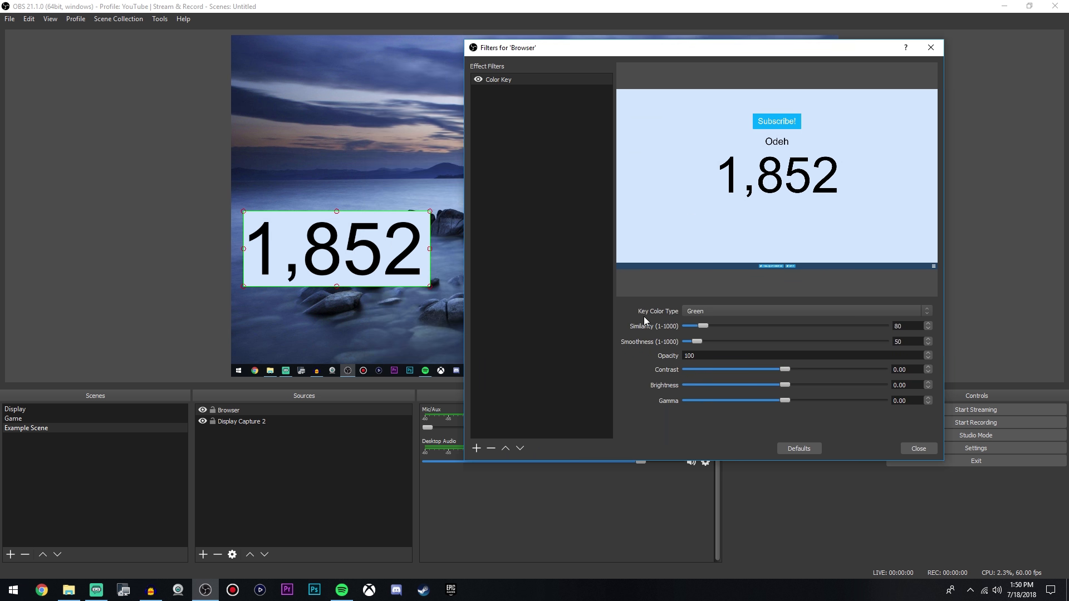
Set the key color type to Custom Color and sample the counter's light blue background (#d0e4fe) as the key color.
click(697, 314)
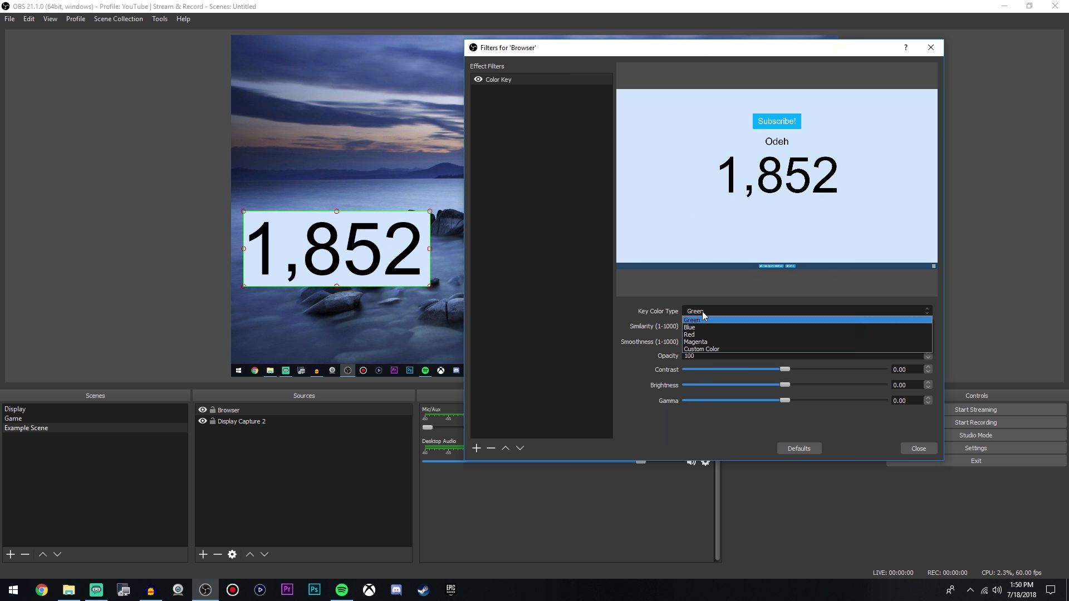
click(701, 349)
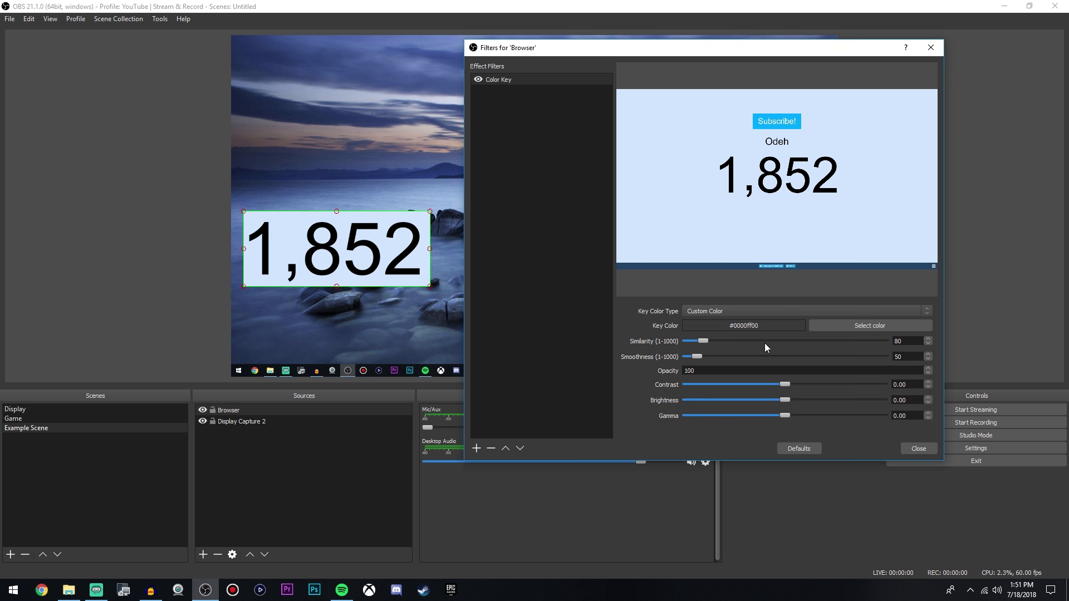
click(890, 328)
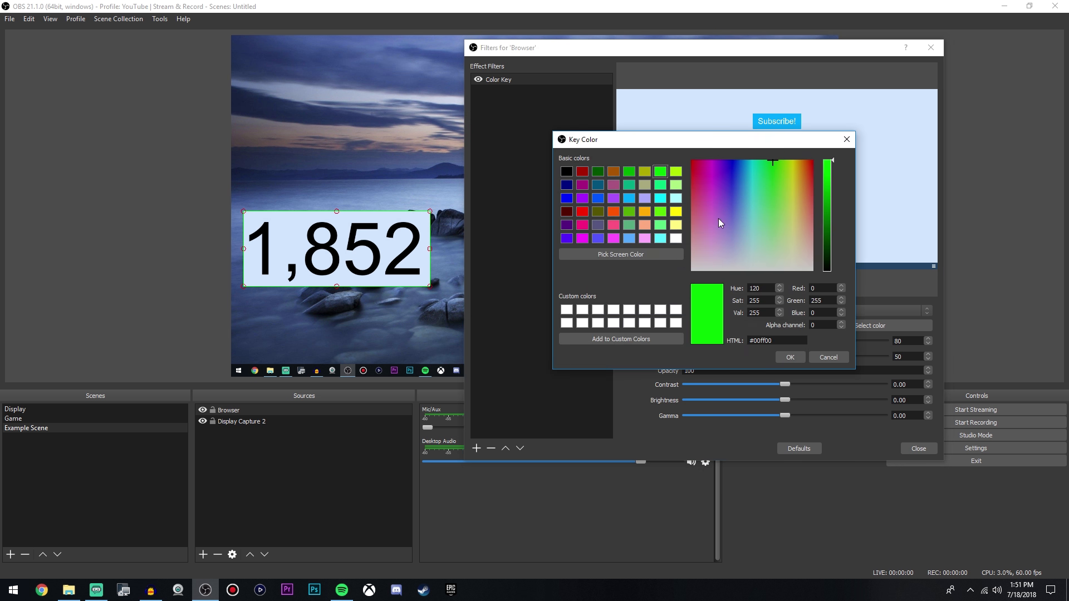
click(619, 260)
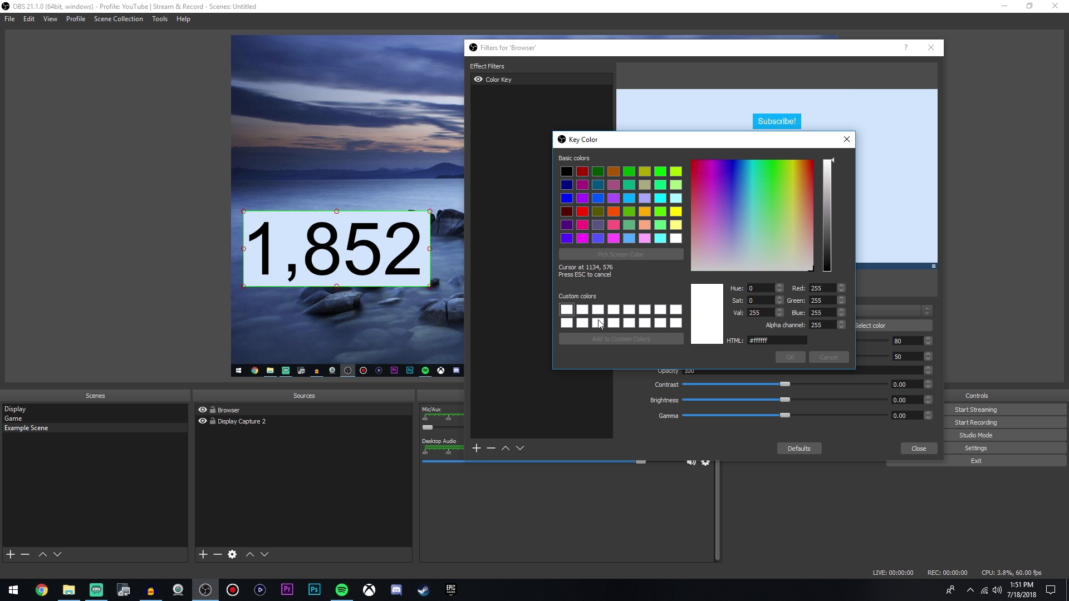
click(289, 240)
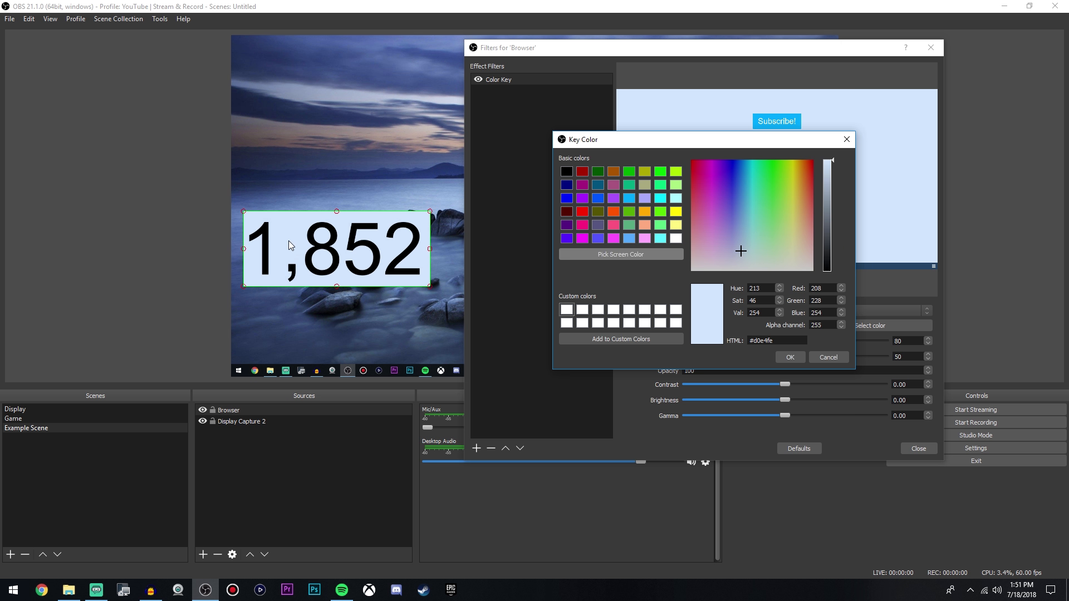
click(790, 357)
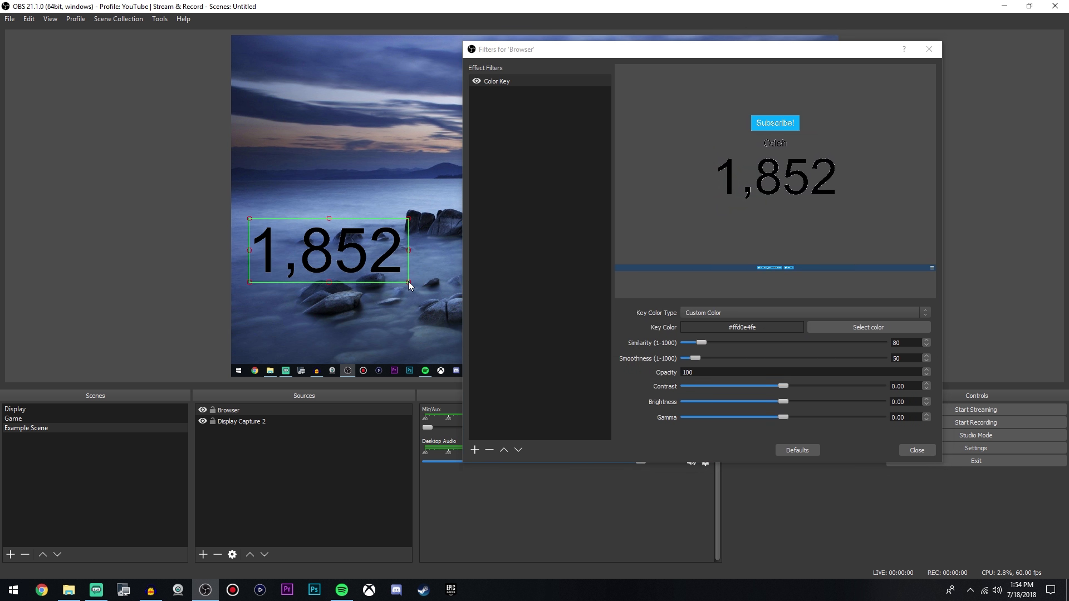
Enlarge the counter on the canvas and refine its color key with contrast -1.00, smoothness 1000 and the lowest similarity.
drag(408, 282, 645, 377)
drag(385, 336, 367, 270)
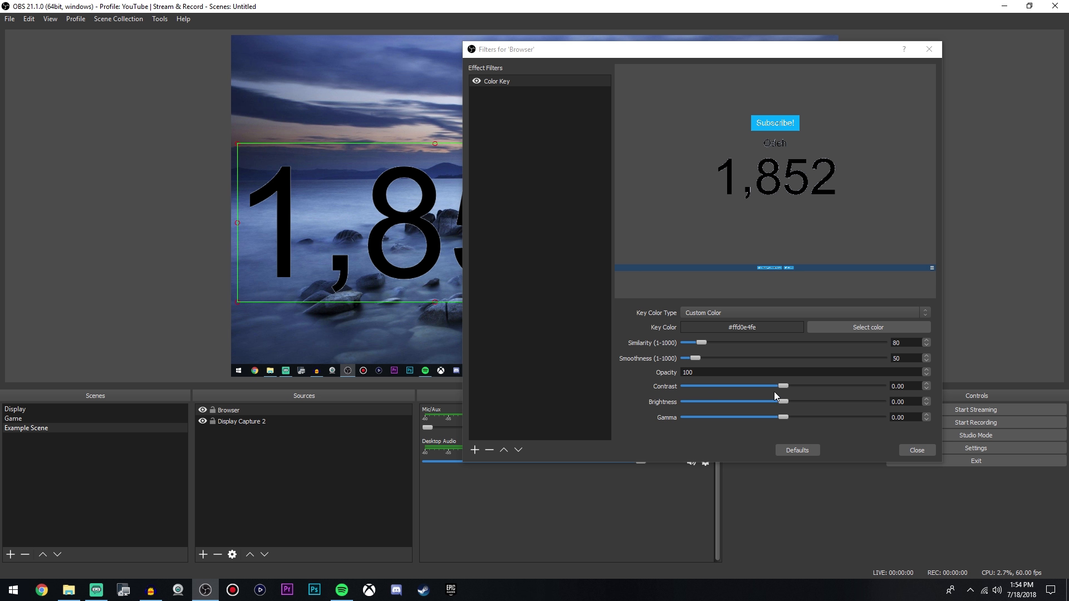
drag(785, 387, 523, 403)
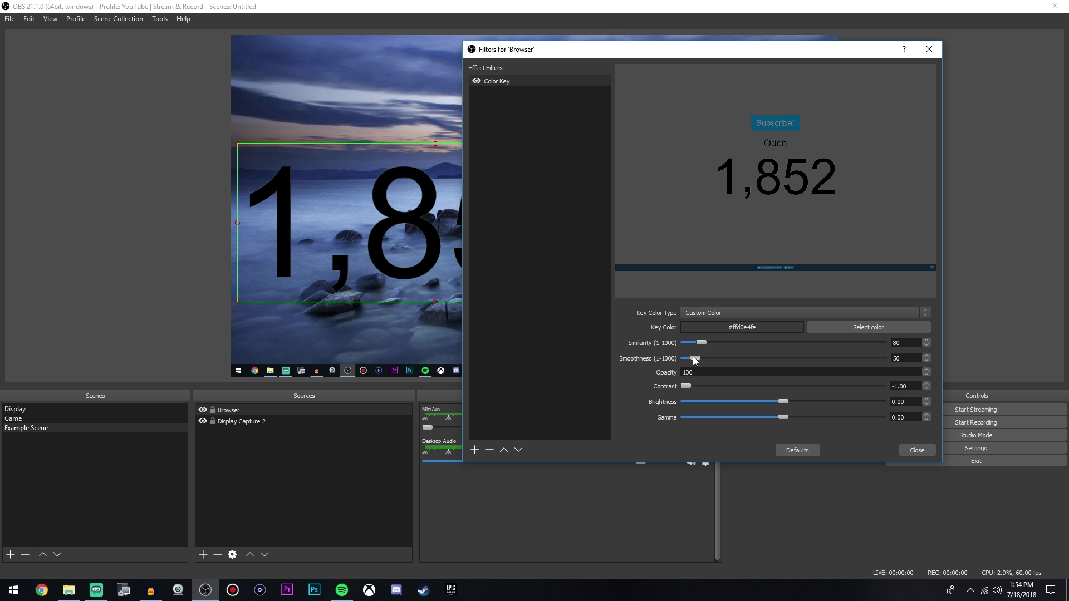
drag(695, 360, 927, 368)
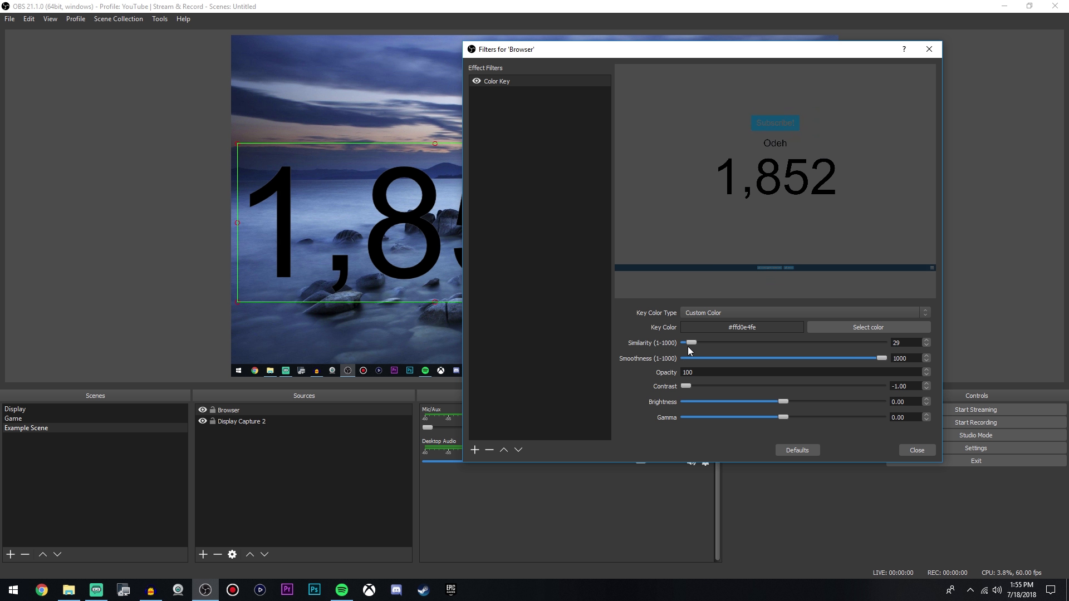
drag(694, 343, 544, 358)
click(904, 453)
Enlarge the keyed counter beyond the canvas and move it around to inspect the edges of the digits.
drag(460, 249, 501, 224)
drag(674, 276, 906, 422)
drag(843, 373, 686, 285)
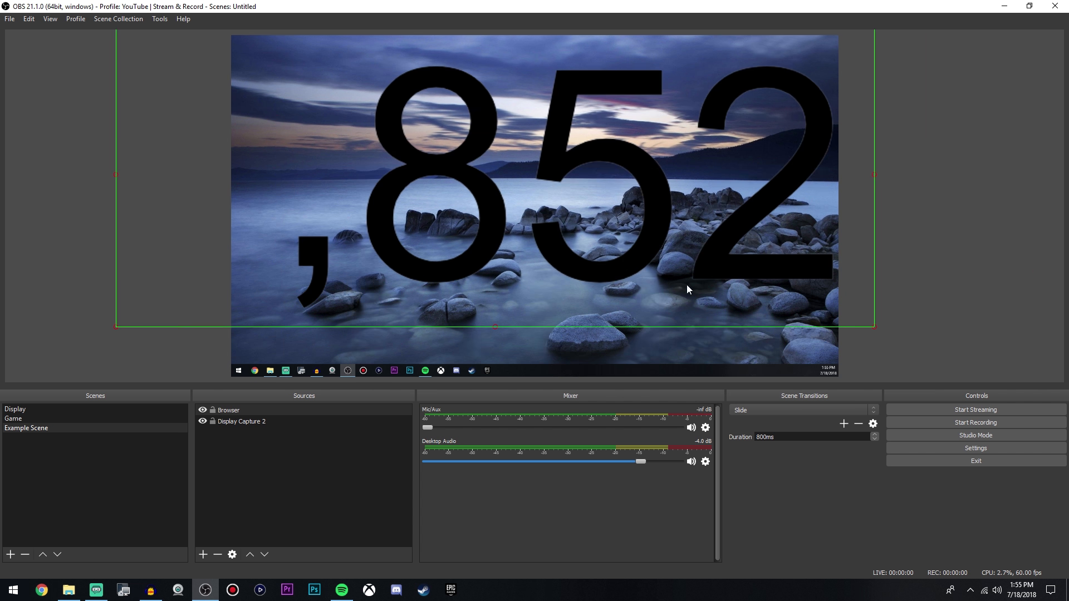
drag(744, 246, 878, 272)
drag(513, 233, 614, 279)
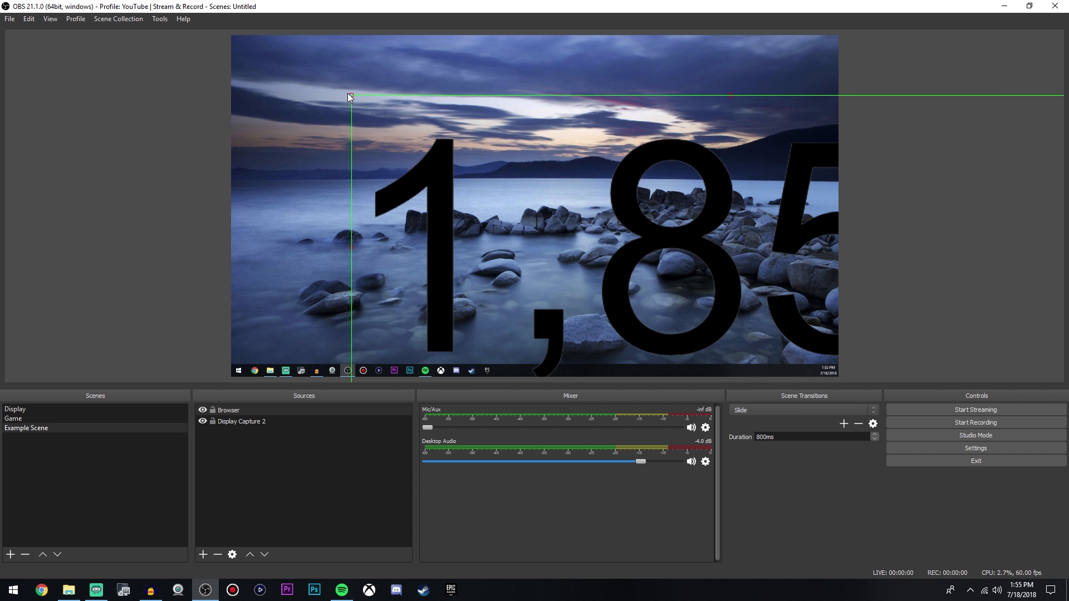
drag(350, 97, 355, 185)
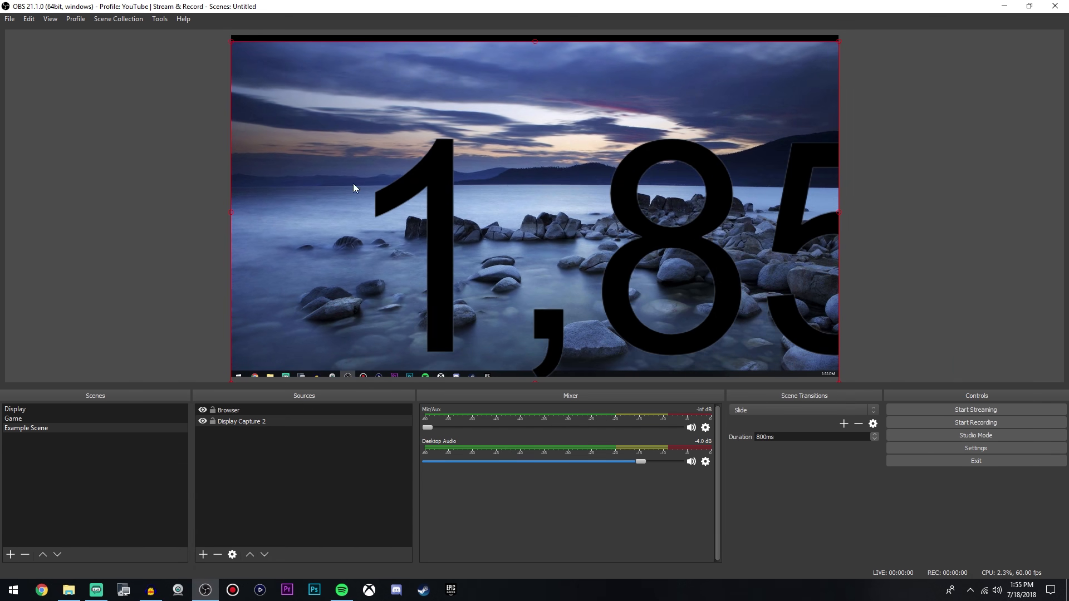
Shrink the Browser source to a small overlay and place it against the canvas's left edge, below mid-height.
click(218, 408)
drag(349, 92, 326, 288)
drag(482, 246, 309, 286)
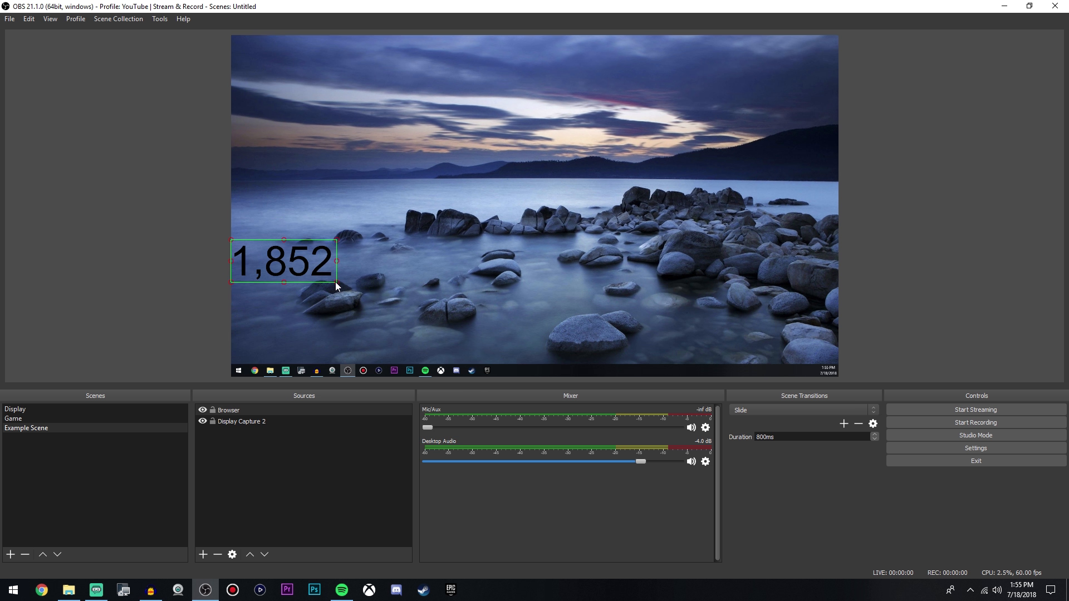
drag(335, 282, 360, 292)
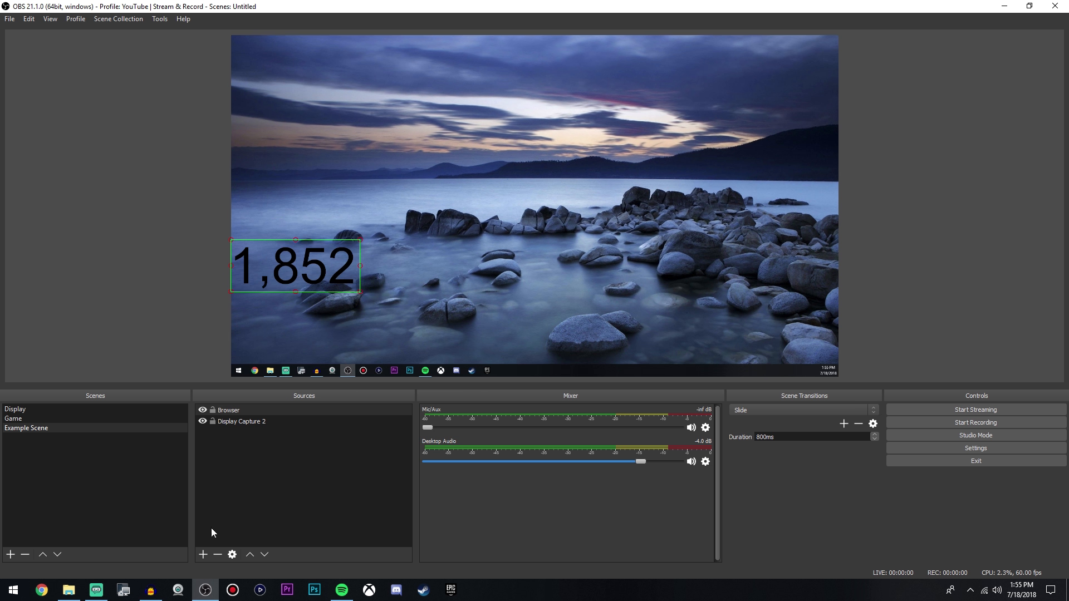
mouse_move(305, 268)
mouse_down()
mouse_move(326, 268)
mouse_move(302, 271)
mouse_up()
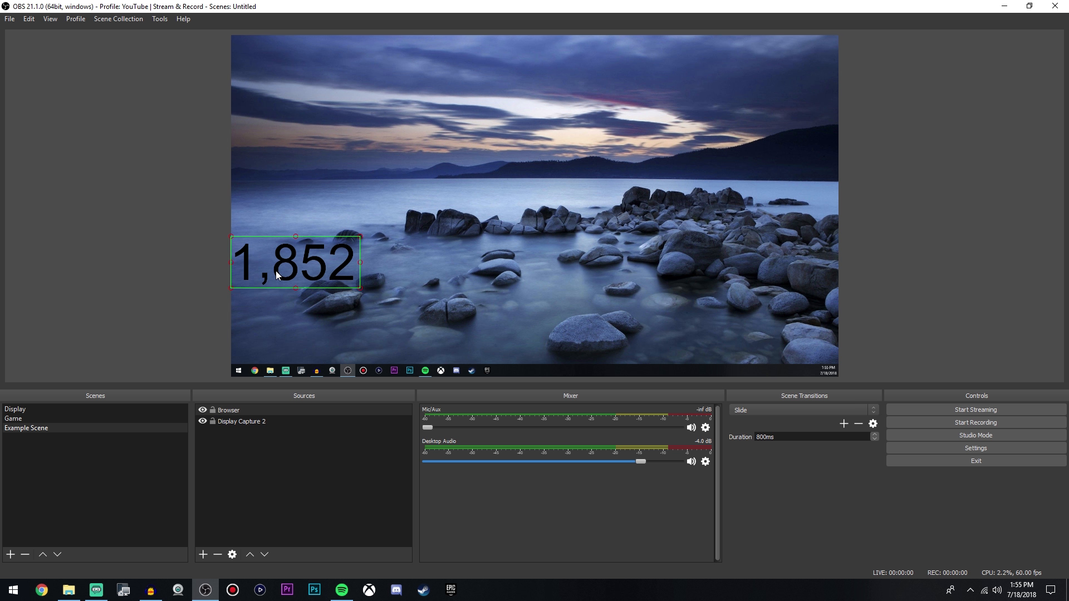
drag(276, 274, 309, 292)
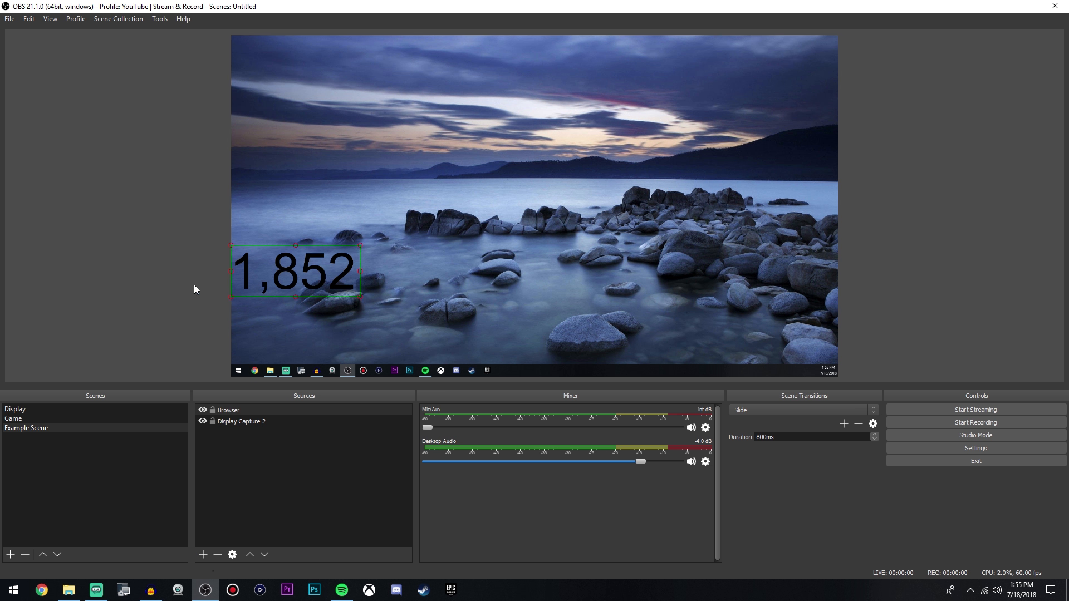
Add an Image source that uses the White image file from the Desktop folder.
click(199, 555)
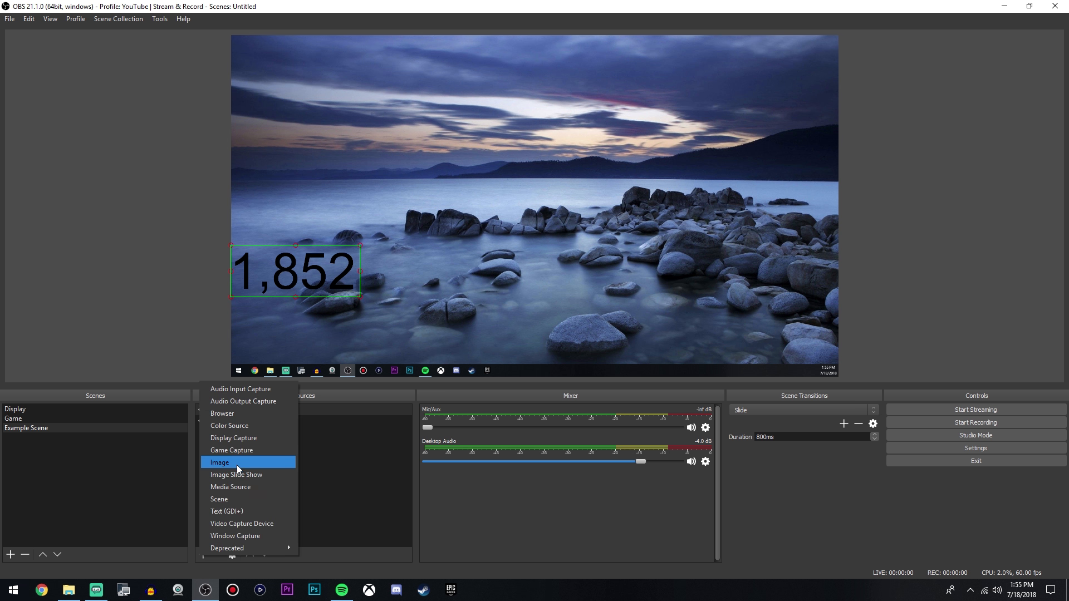
click(257, 467)
click(565, 368)
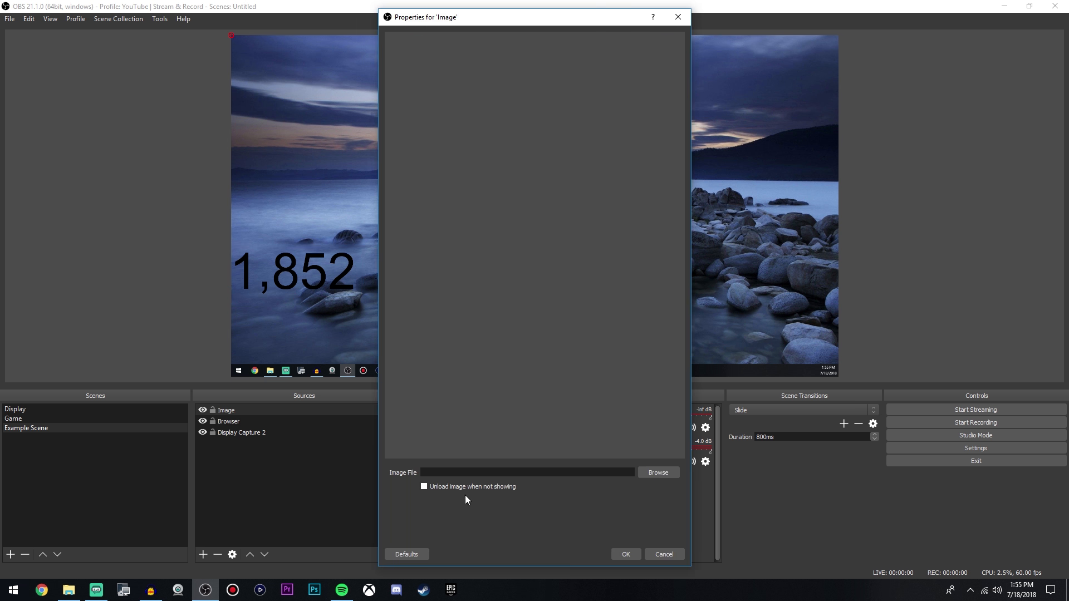
click(657, 473)
click(425, 189)
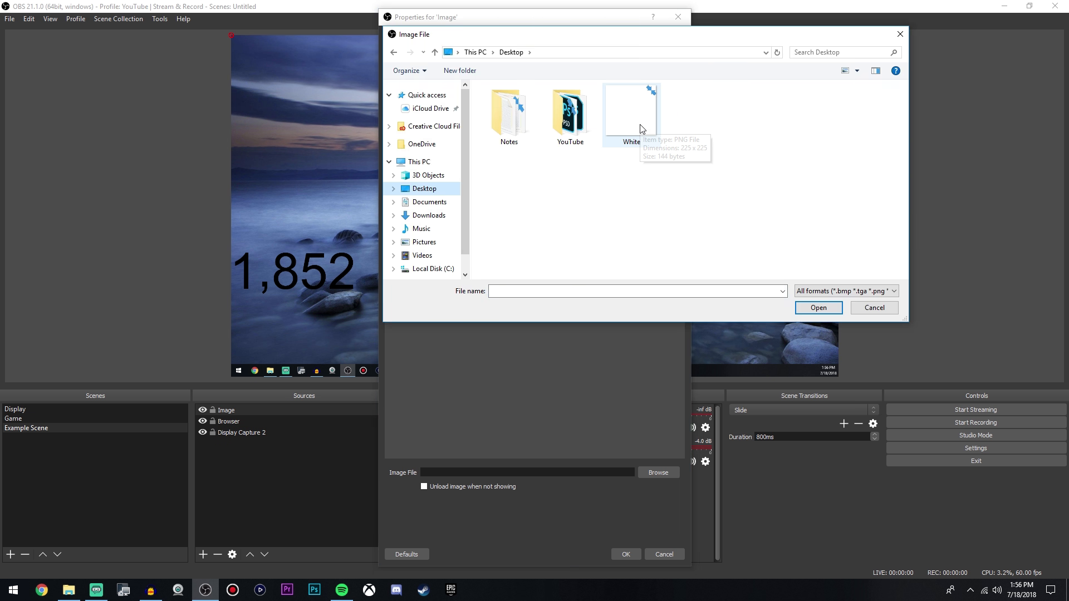
double_click(644, 109)
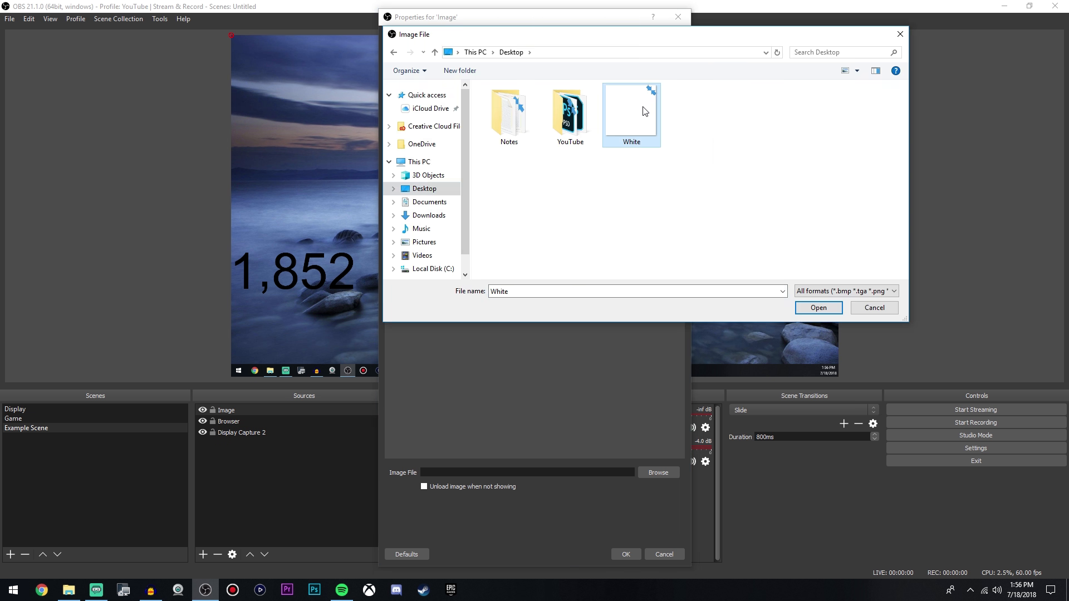
click(661, 554)
Place the white image behind the counter, below Browser in the source order, and scale it to about the number's width.
drag(269, 84, 276, 301)
drag(238, 412, 242, 423)
drag(283, 310, 354, 340)
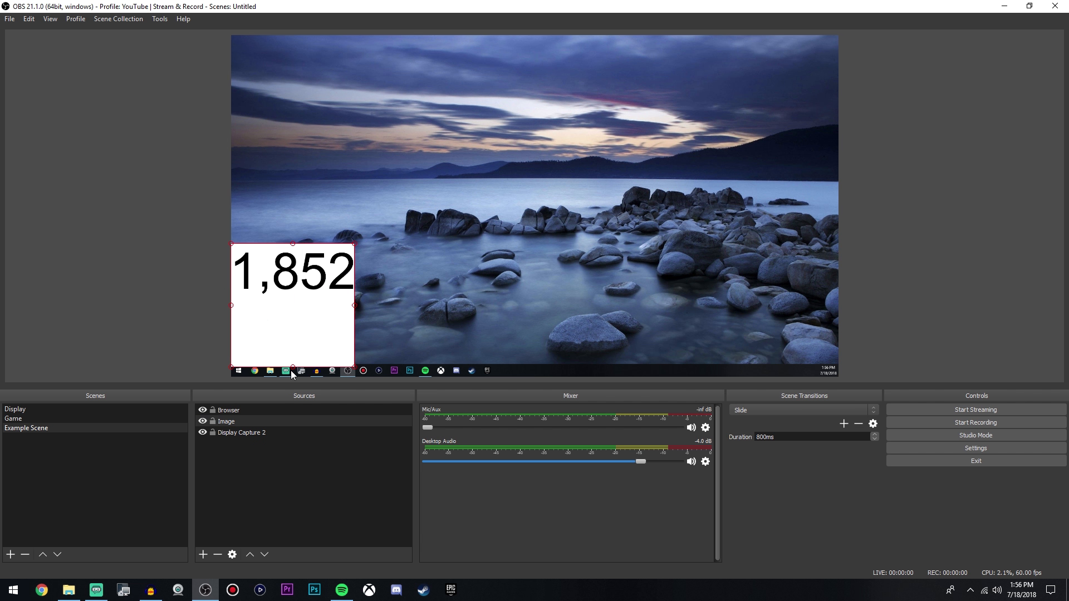
Crop the white image's lower and upper edges so it fits closely around the subscriber number, and deselect it.
drag(291, 370, 345, 276)
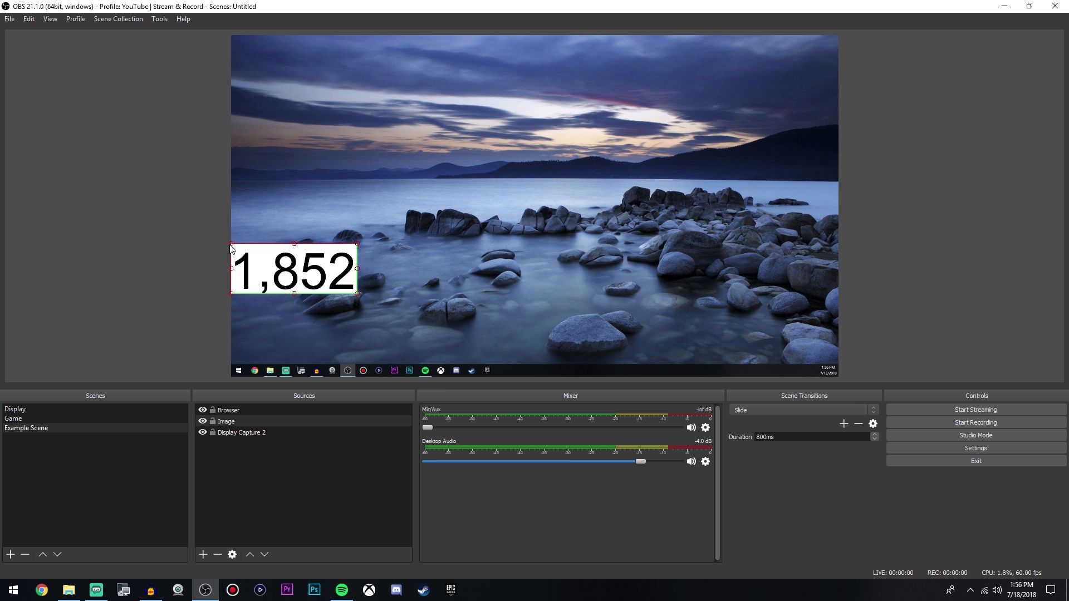
drag(231, 244, 231, 250)
click(145, 286)
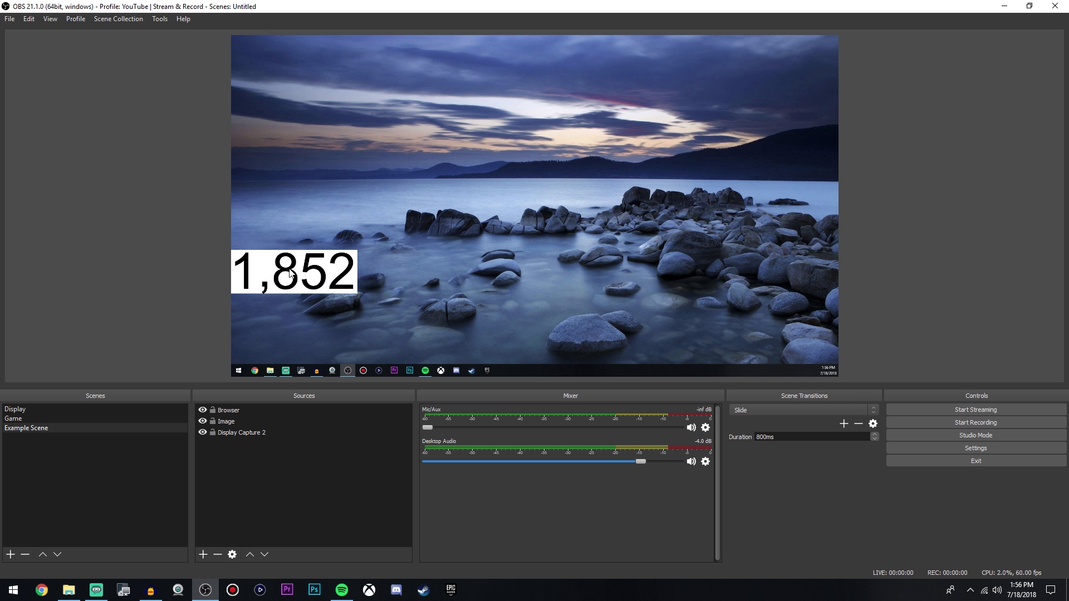